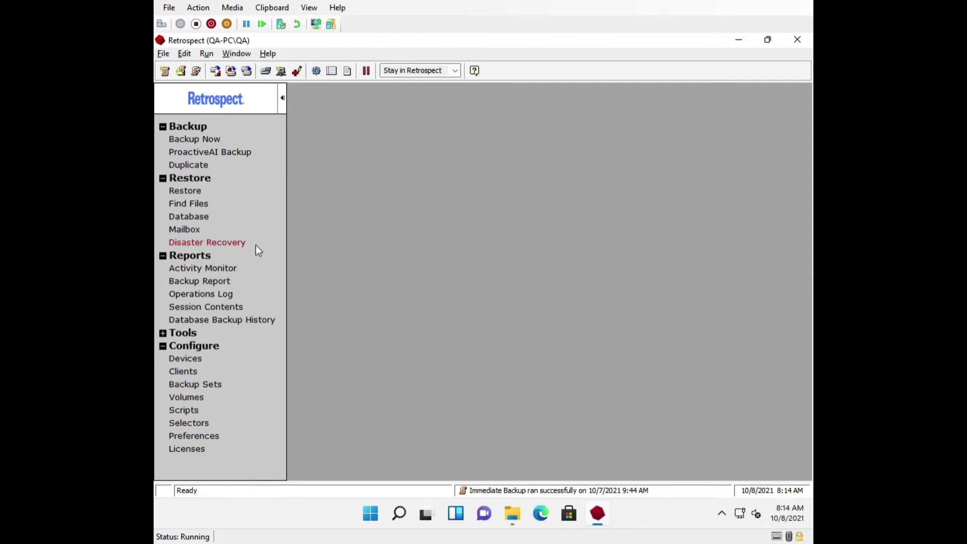
Start the Prepare for Disaster Recovery wizard and advance to the Windows ADK page
click(240, 243)
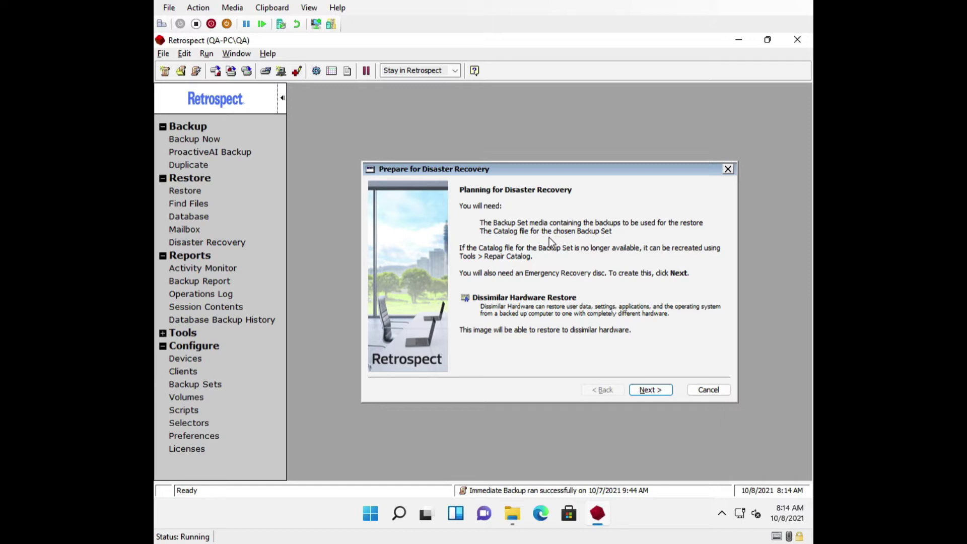
click(654, 392)
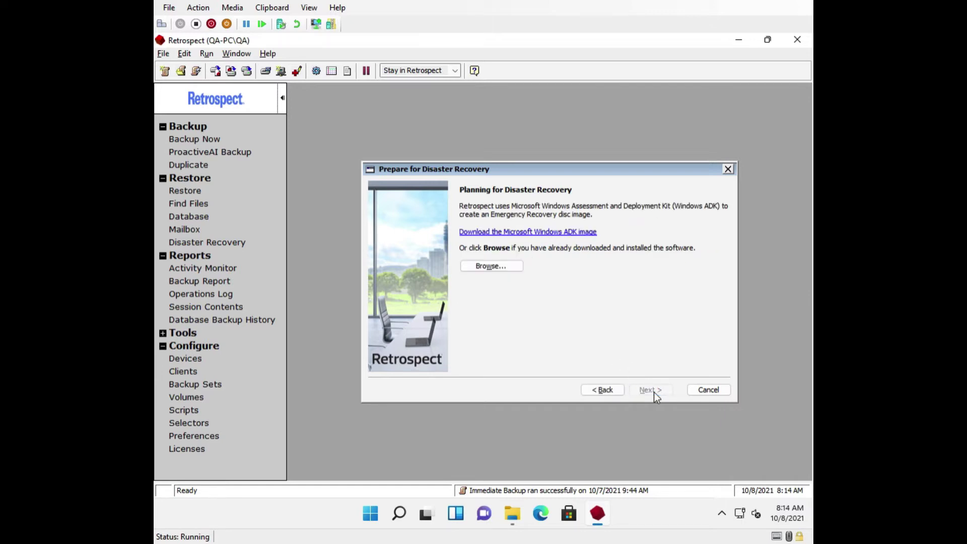
Download adksetup.exe and install the Windows ADK with its default location and features
click(562, 233)
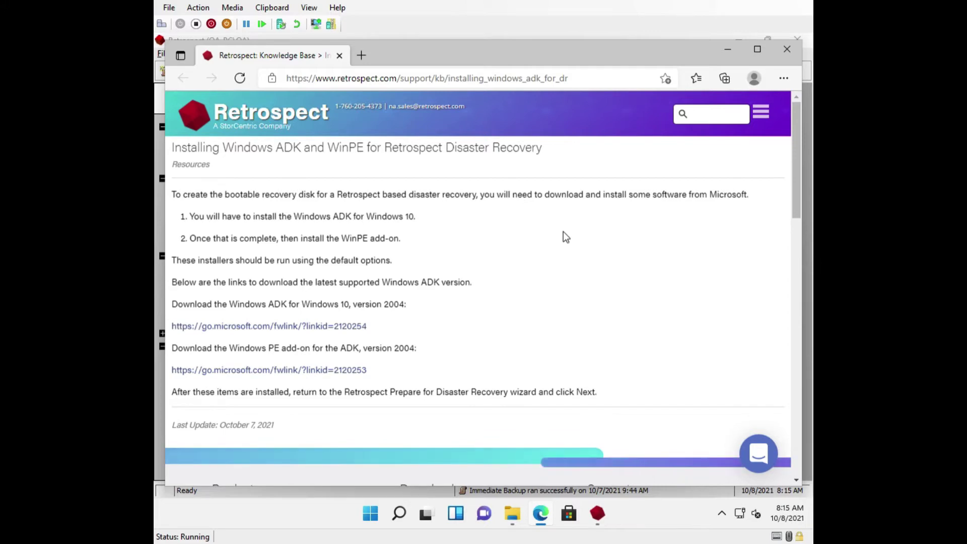
click(358, 326)
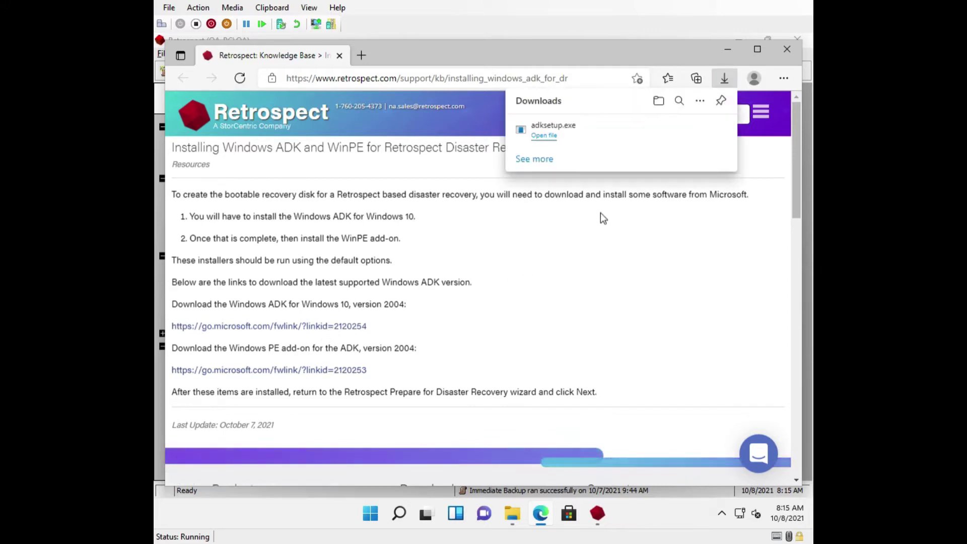
click(544, 135)
click(625, 425)
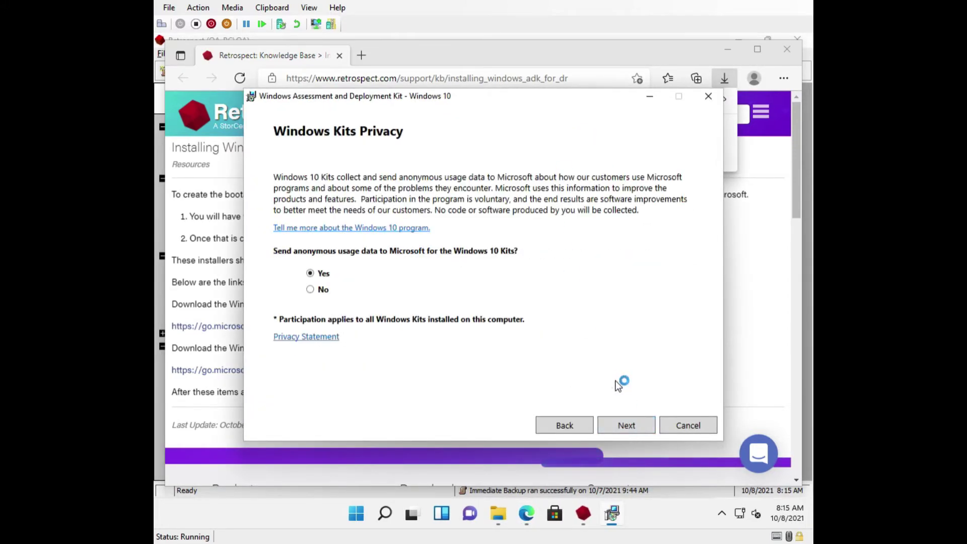
click(626, 426)
click(628, 425)
click(629, 425)
click(420, 378)
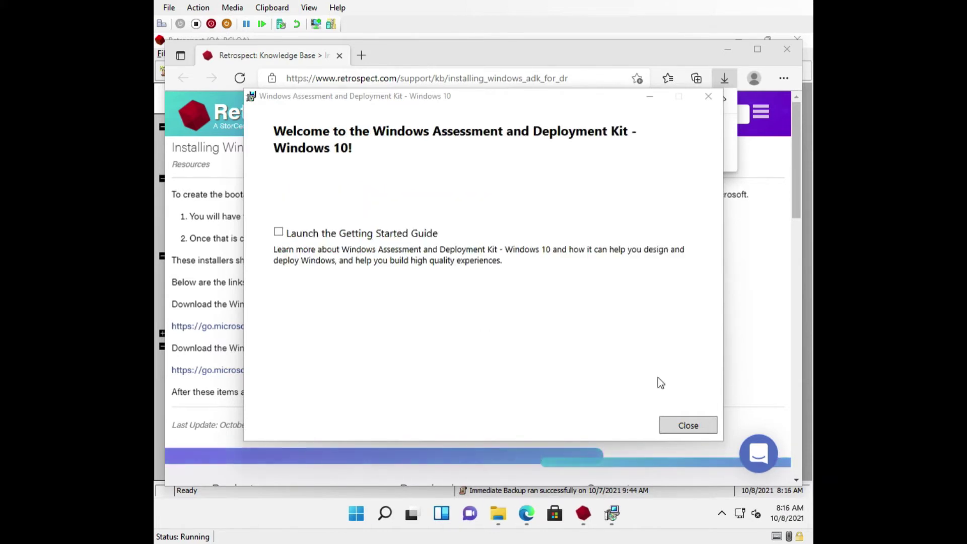
click(687, 424)
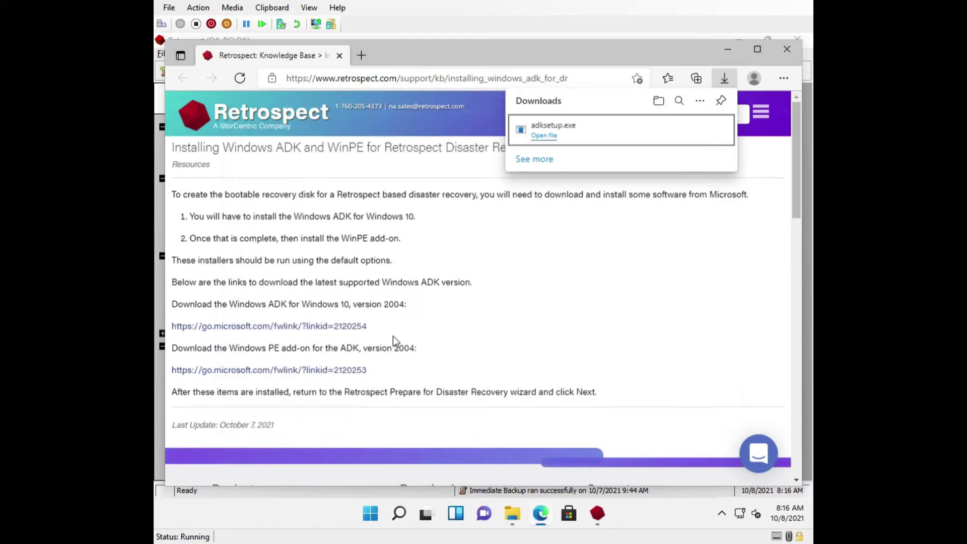
Download adkwinpesetup.exe and install the Windows PE add-on with default settings
click(280, 372)
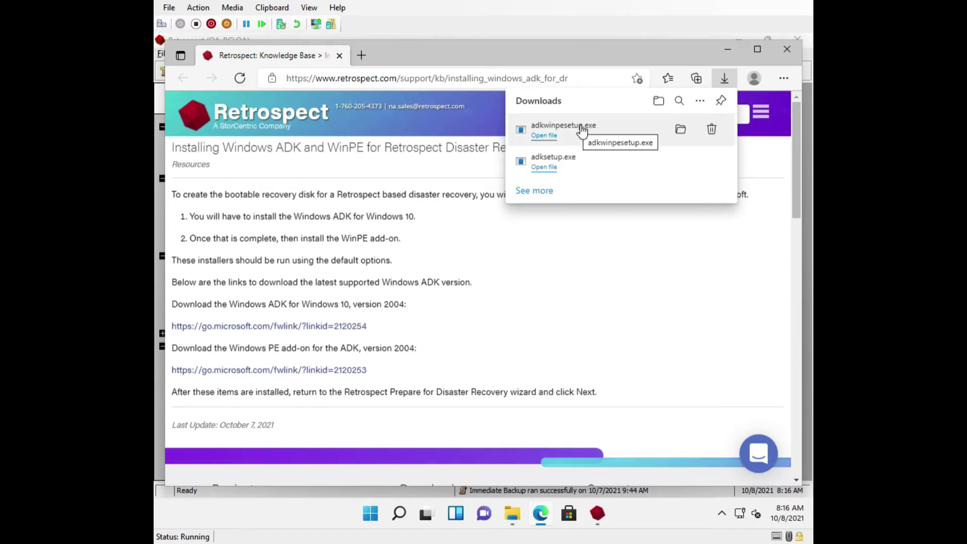
click(544, 135)
click(630, 429)
click(630, 429)
click(629, 430)
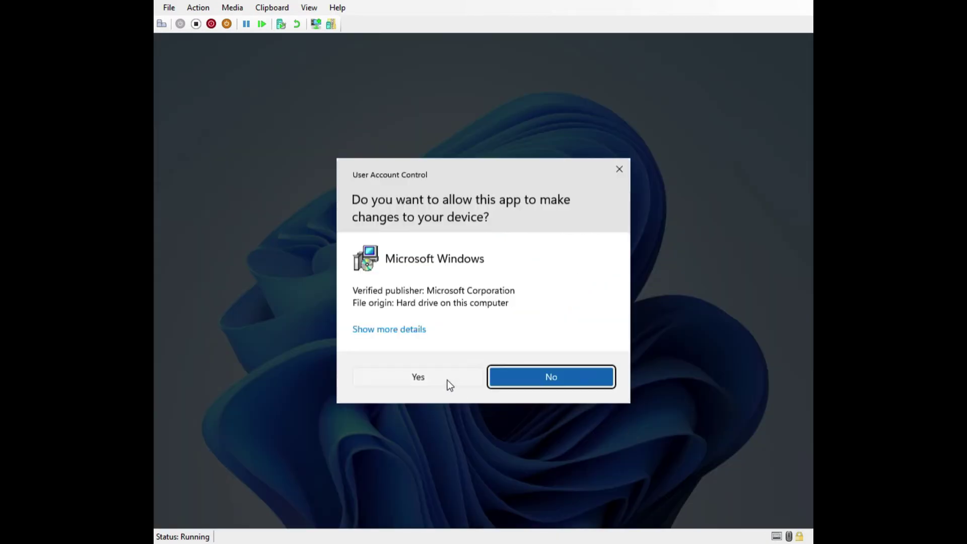
click(446, 383)
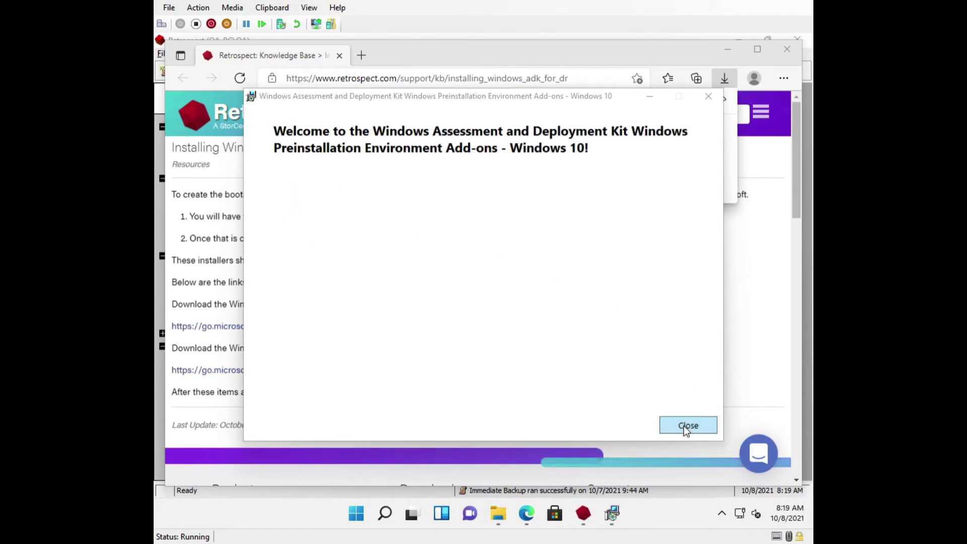
With WinPE installed, relaunch Retrospect's disaster recovery wizard and advance to Recovery Options
click(686, 426)
click(602, 516)
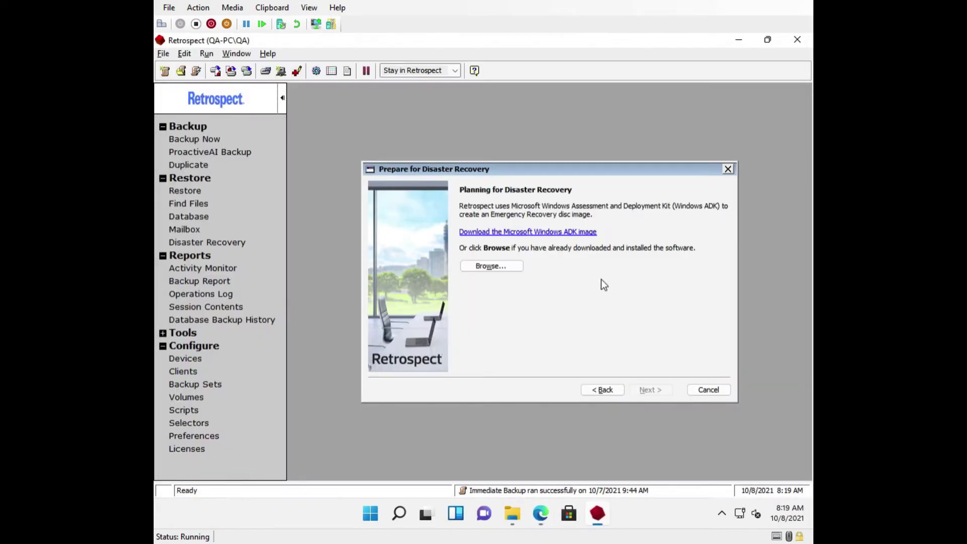
click(708, 390)
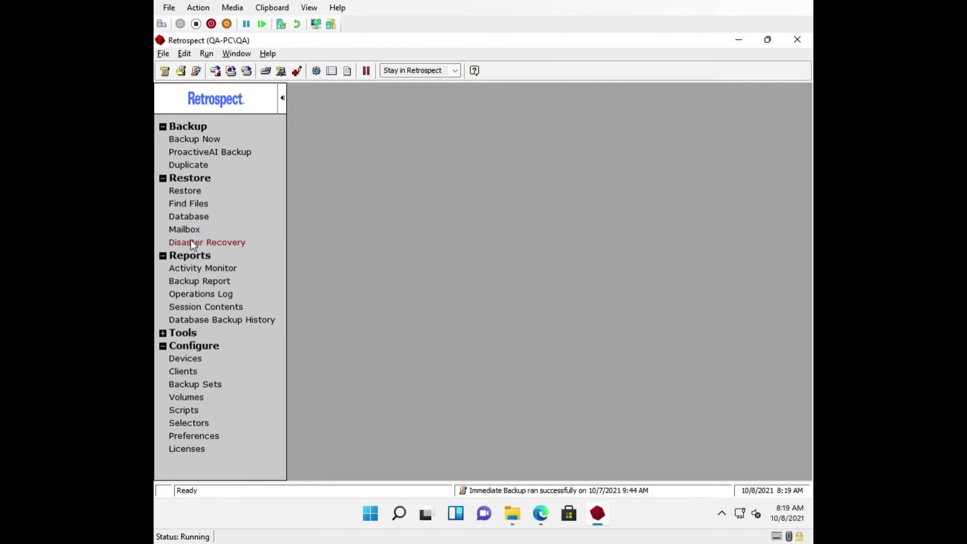
click(216, 242)
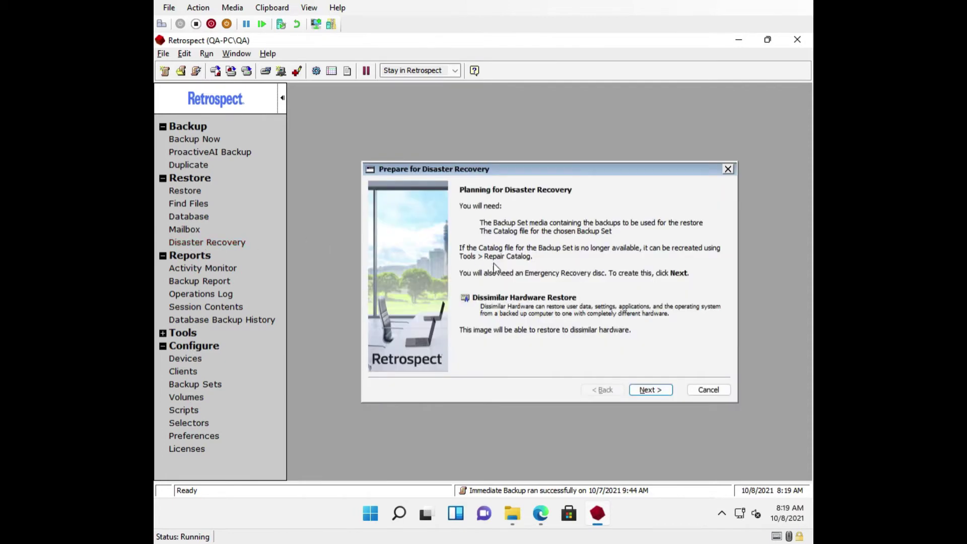
click(643, 388)
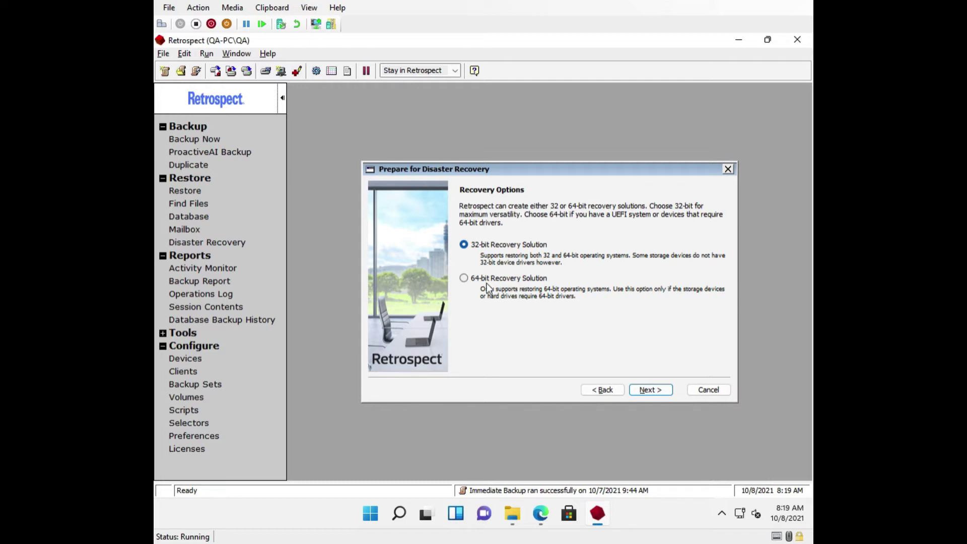
Choose the 64-bit recovery solution and build Disaster Recovery.iso as a bootable disk image
click(468, 278)
click(647, 391)
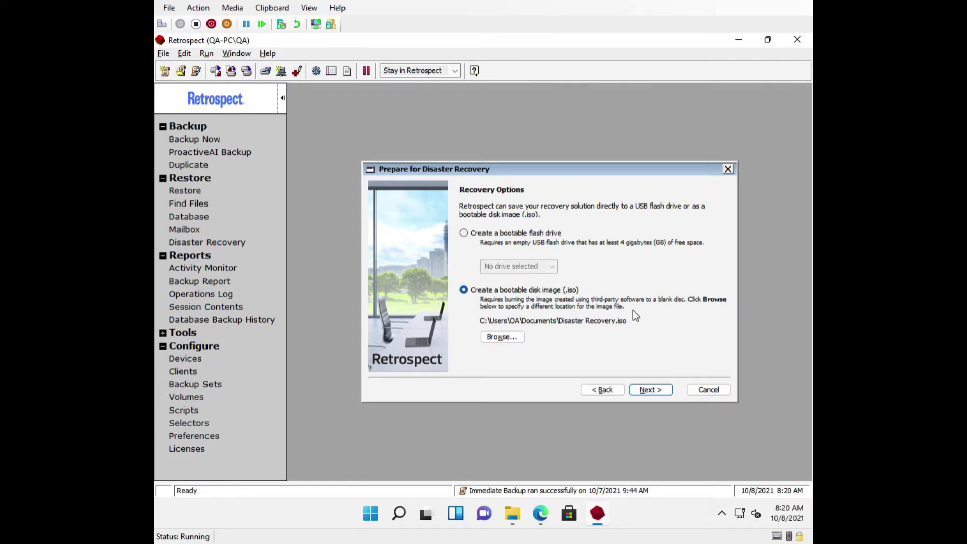
click(654, 391)
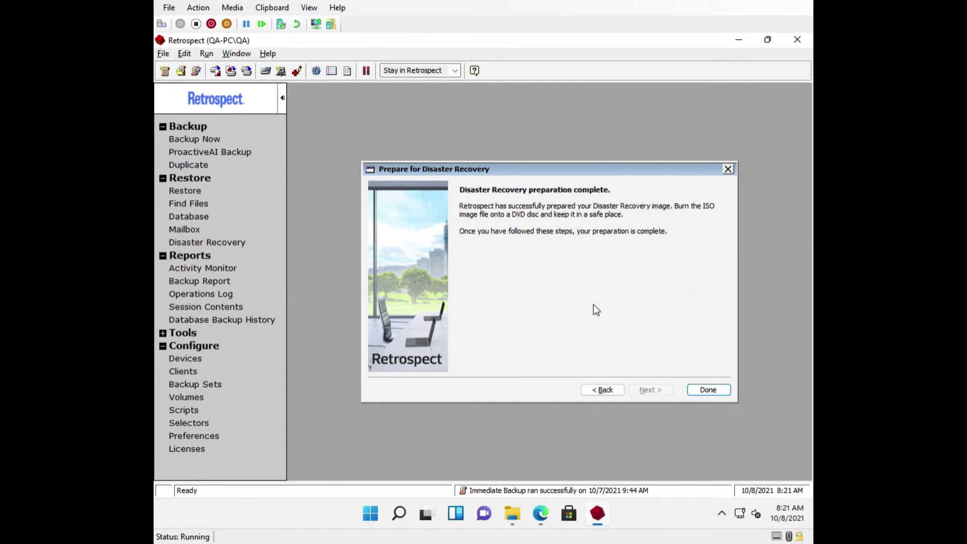
Show the Documents folder in File Explorer to locate the Disaster Recovery image
click(515, 512)
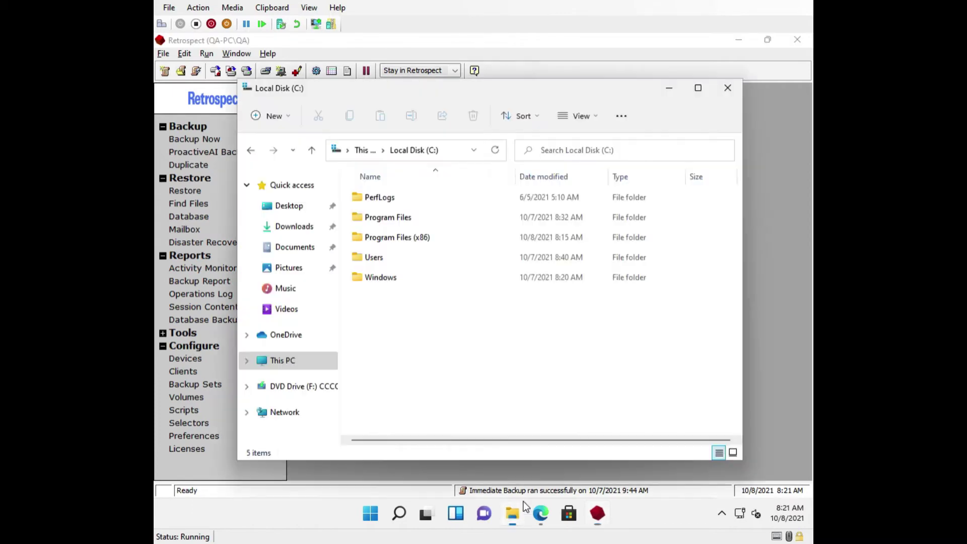
click(299, 255)
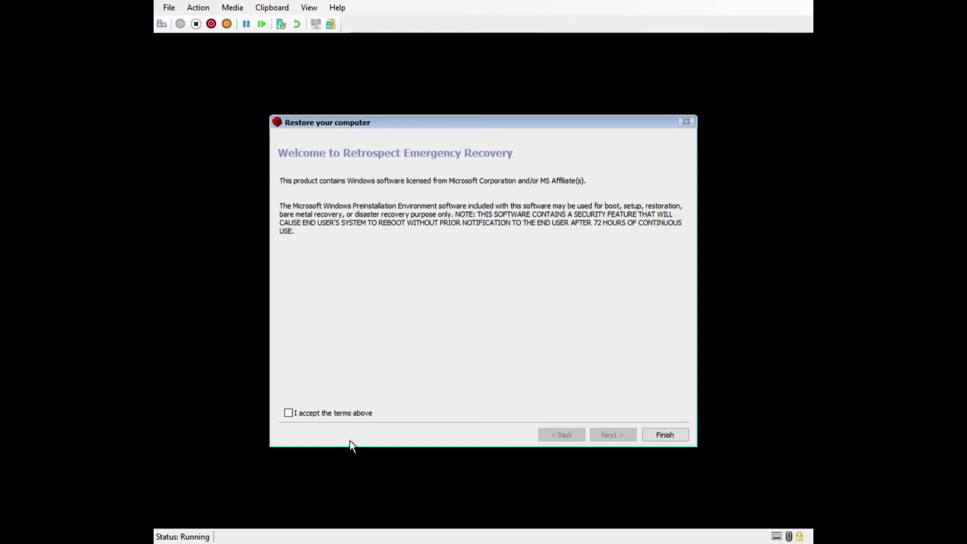
Accept the welcome-page terms and the licence agreement in Emergency Recovery
click(335, 413)
click(615, 437)
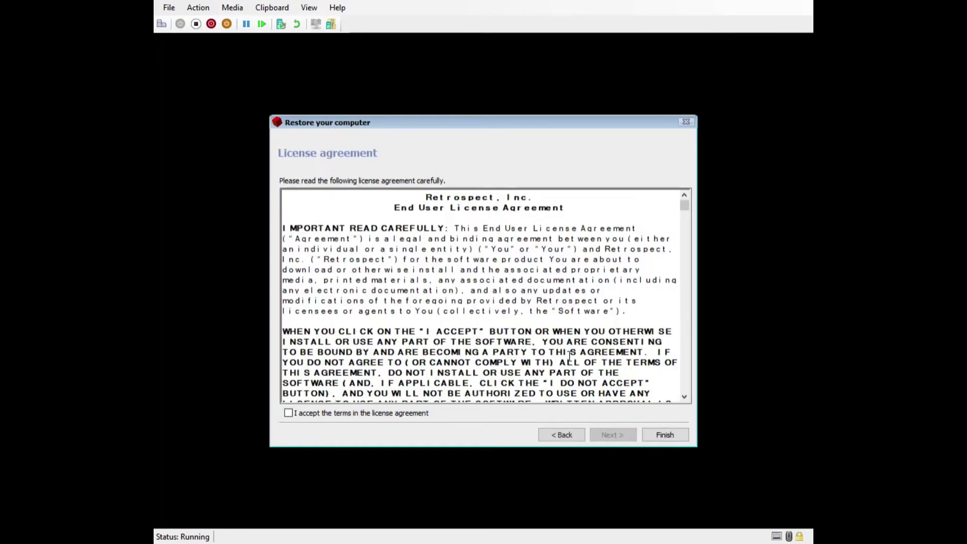
click(355, 414)
click(611, 436)
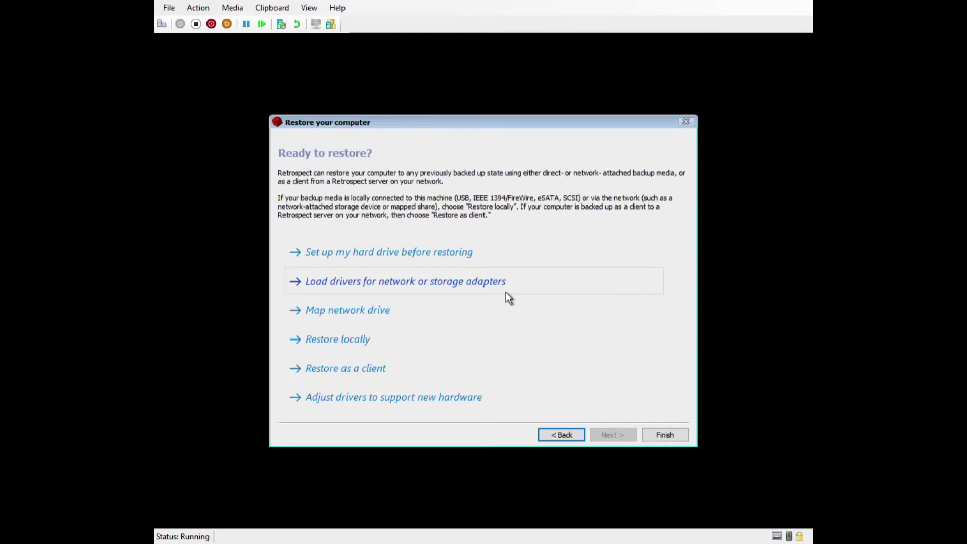
In drive setup, add a 127 GB NTFS partition labelled RestoreME on Disk 1
click(394, 259)
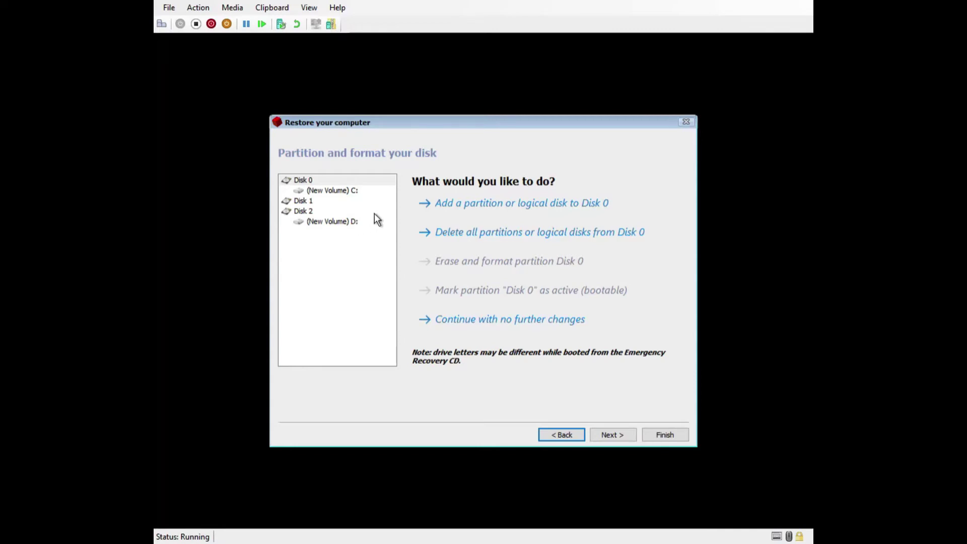
click(303, 200)
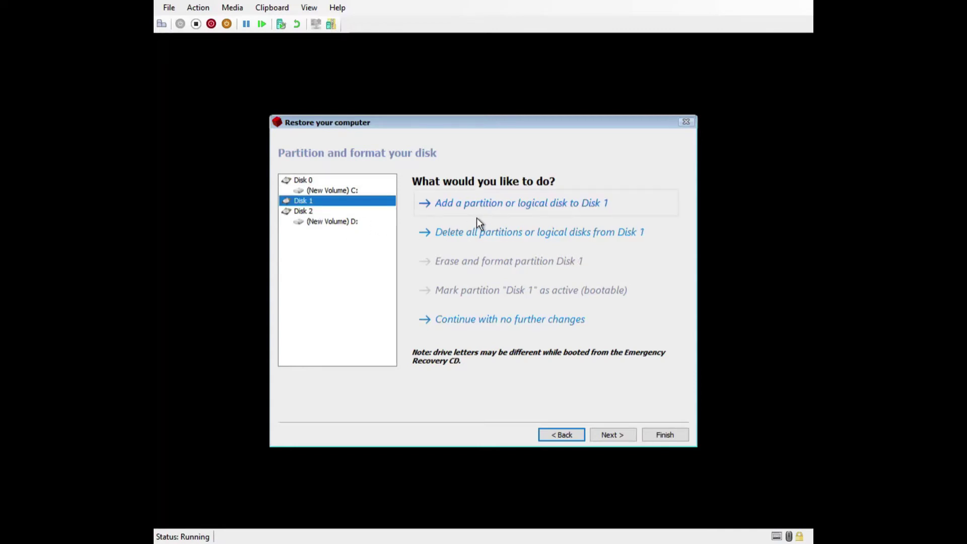
click(503, 216)
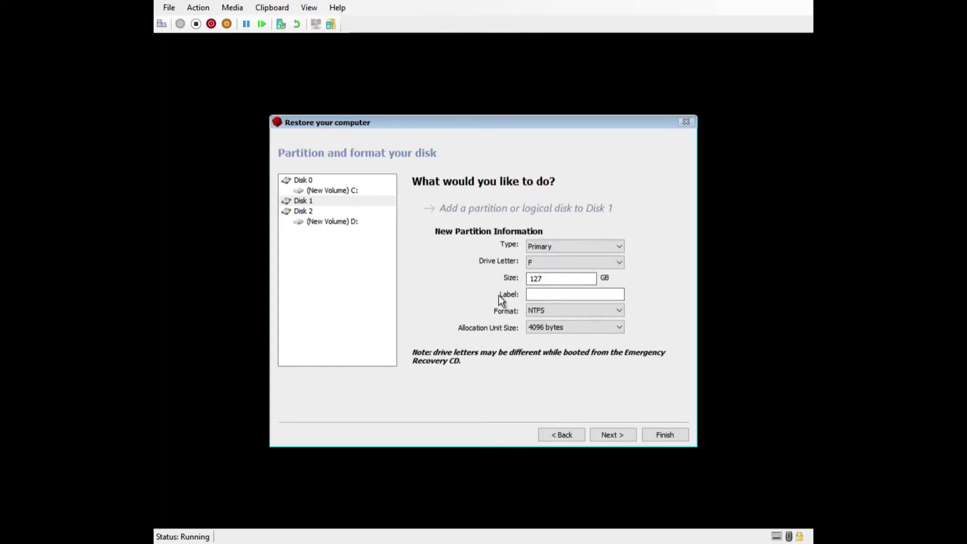
click(540, 296)
text(RestoreME)
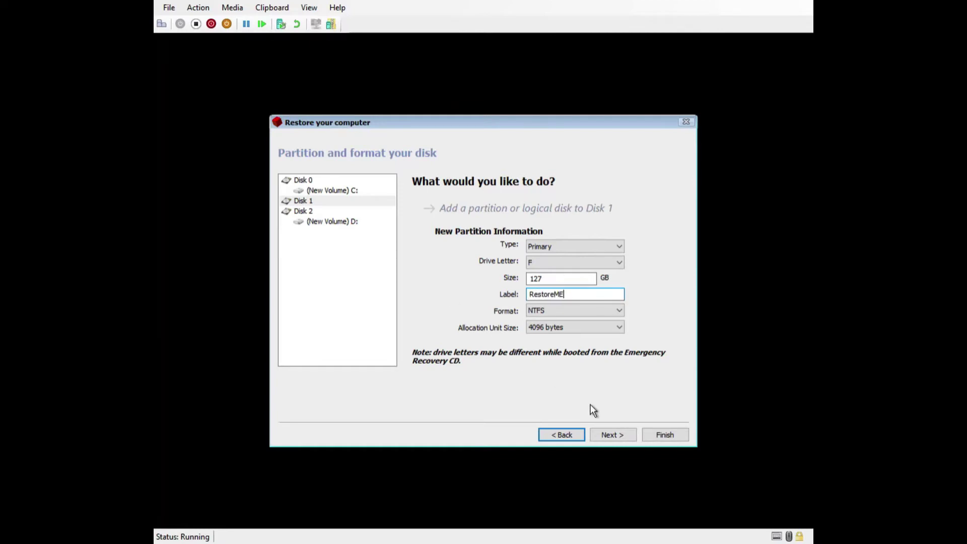
click(622, 438)
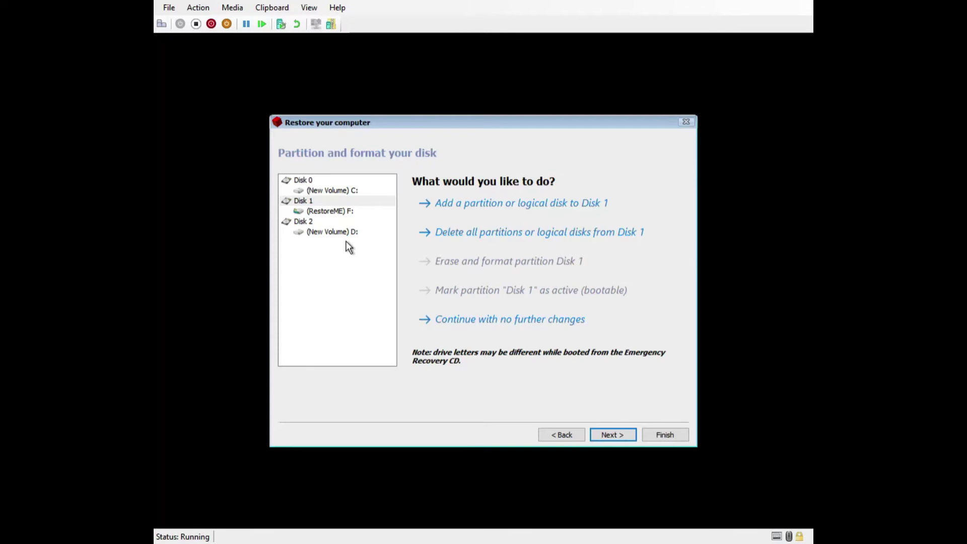
Map \\192.168.2.232\Public as drive G using the share's user name and password
click(613, 444)
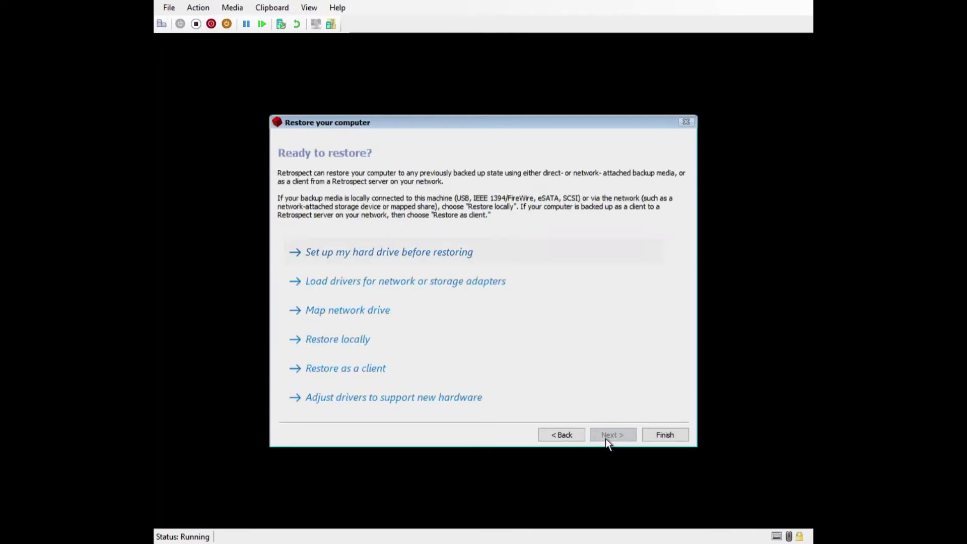
click(361, 324)
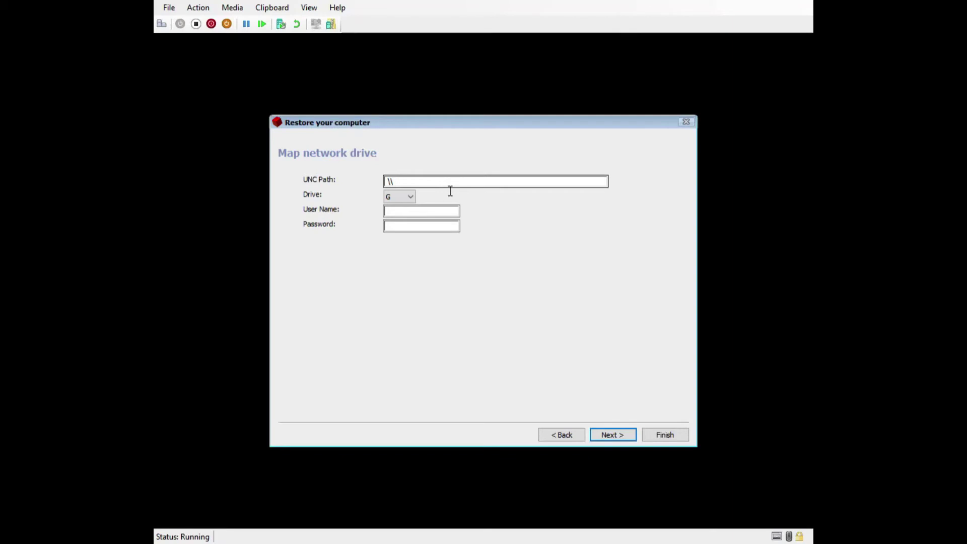
click(429, 189)
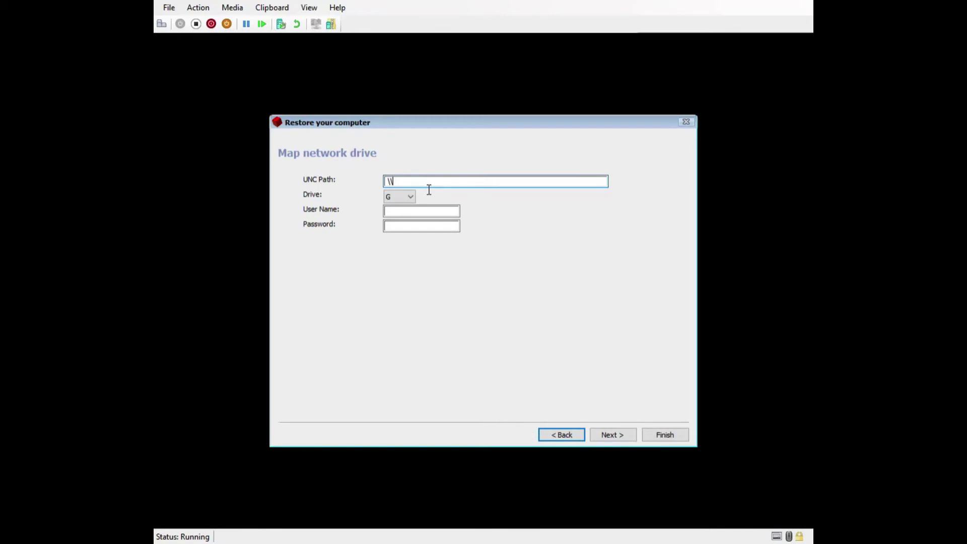
text(192.168.2.232\Public)
key(Tab)
text(core\admin)
key(Tab)
text(passw)
click(620, 440)
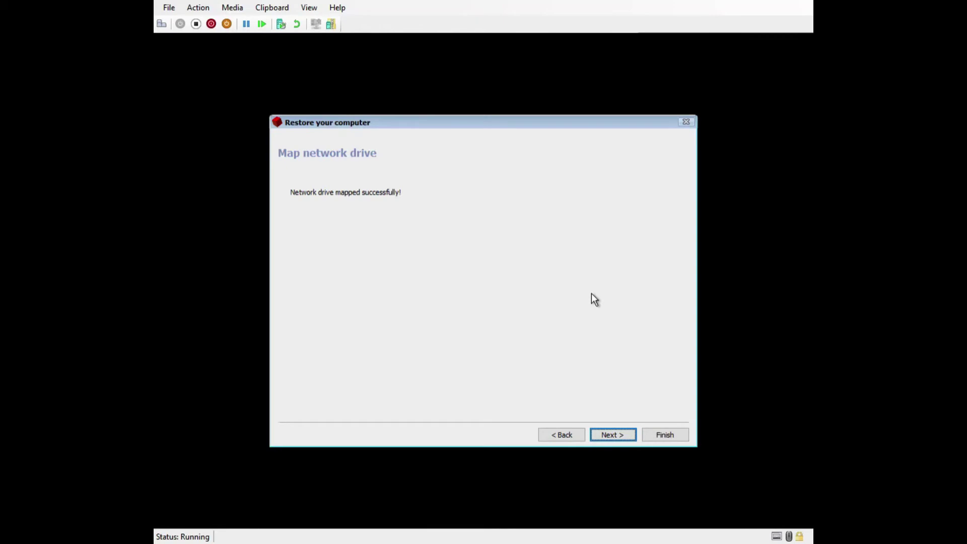
click(616, 439)
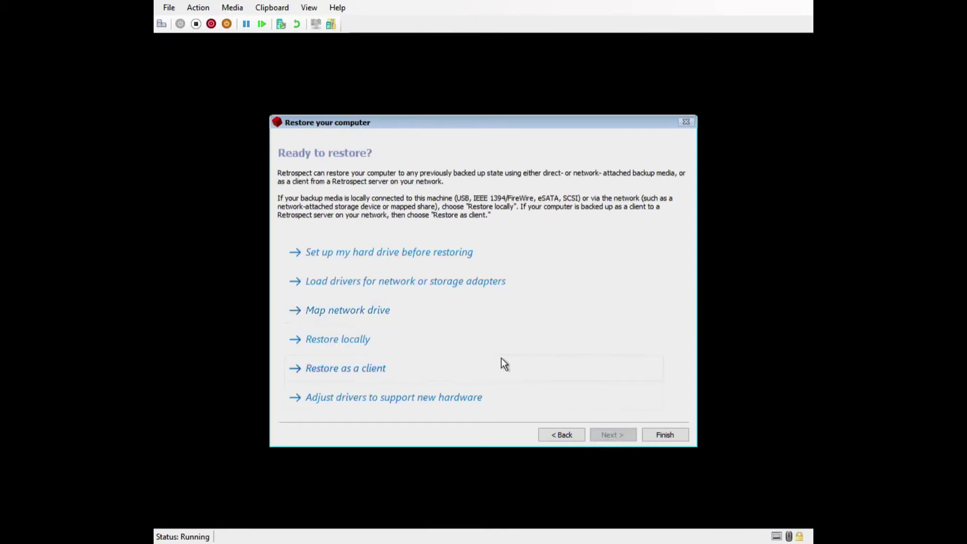
Choose Restore locally to launch the full Retrospect console
click(359, 346)
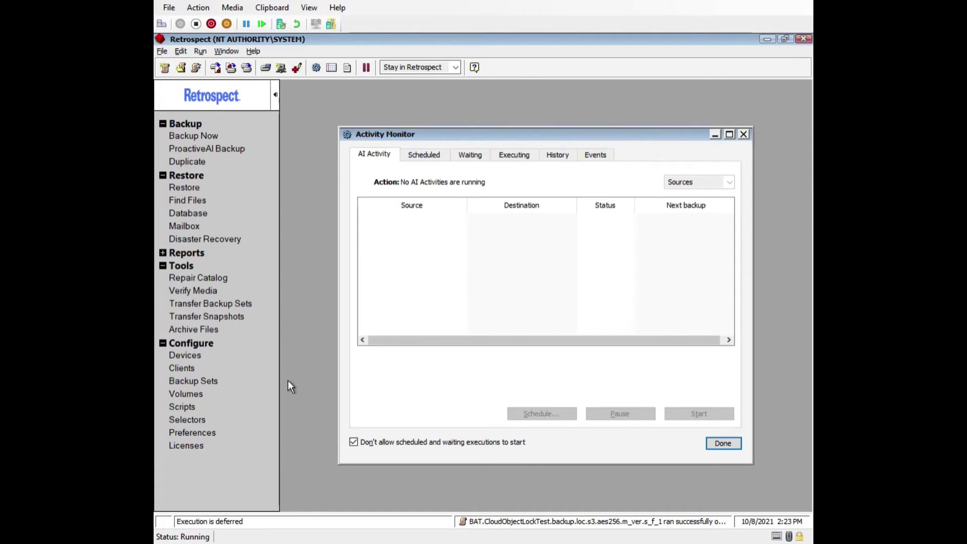
Open the Backup Sets window and browse drives for a catalog file, then cancel
click(211, 384)
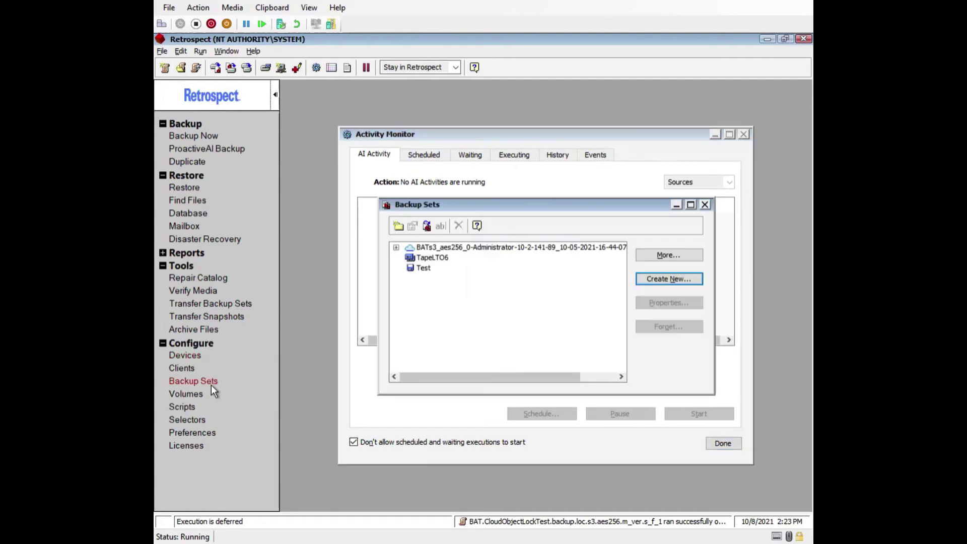
click(676, 256)
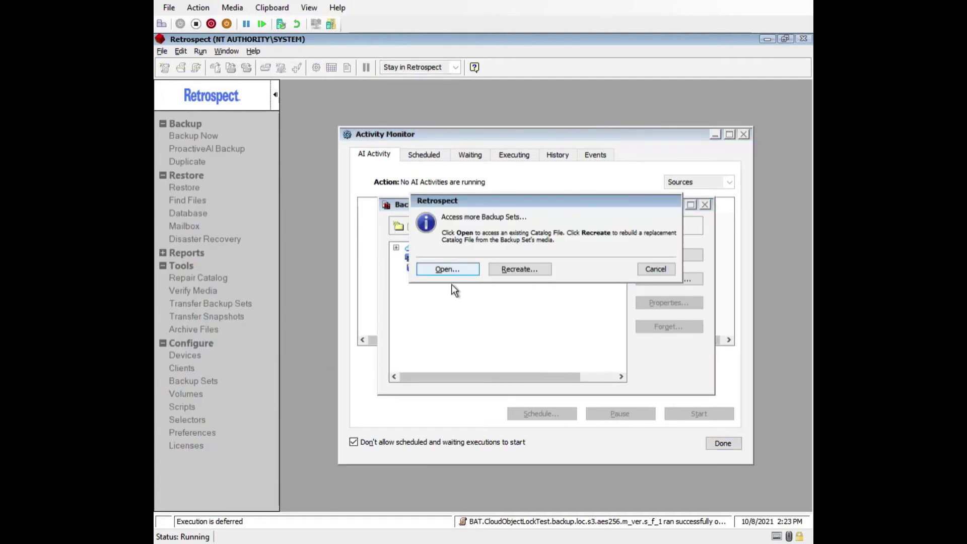
key(Return)
click(523, 247)
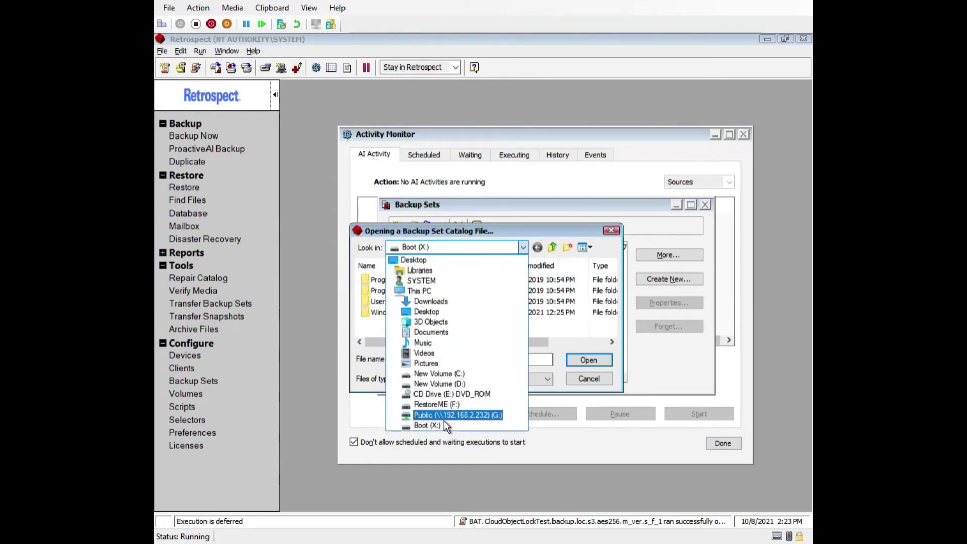
click(490, 246)
click(596, 380)
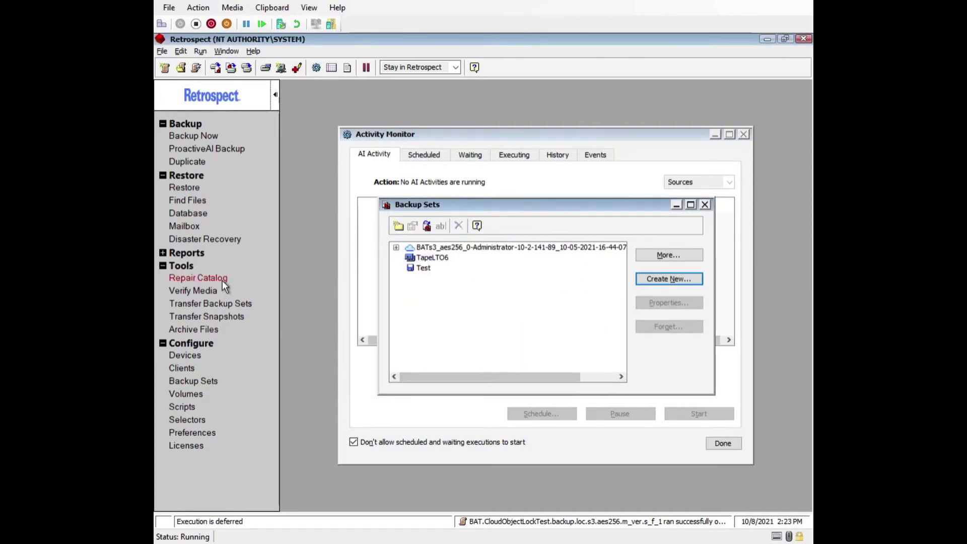
Start a catalog repair that recreates it from disks on the 192.168.2.232 network share
click(201, 280)
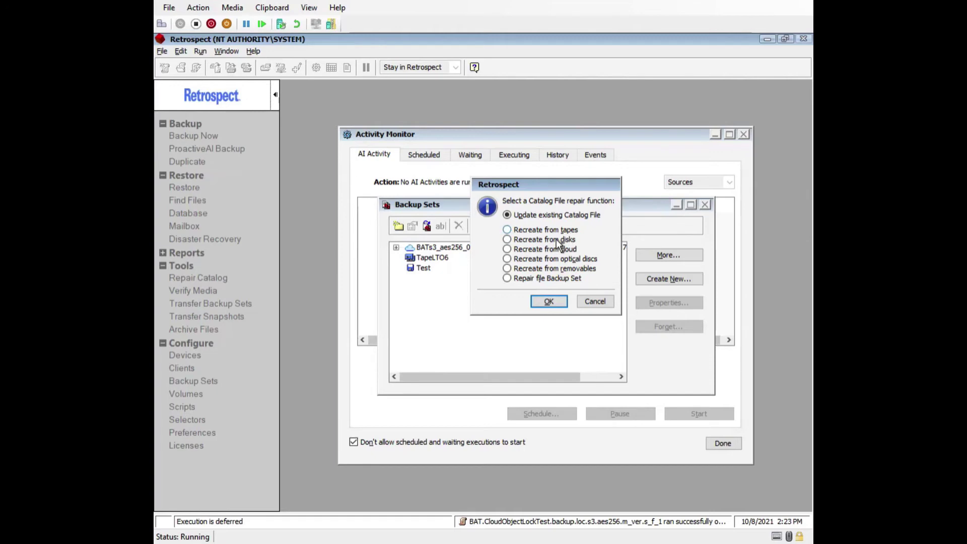
click(522, 240)
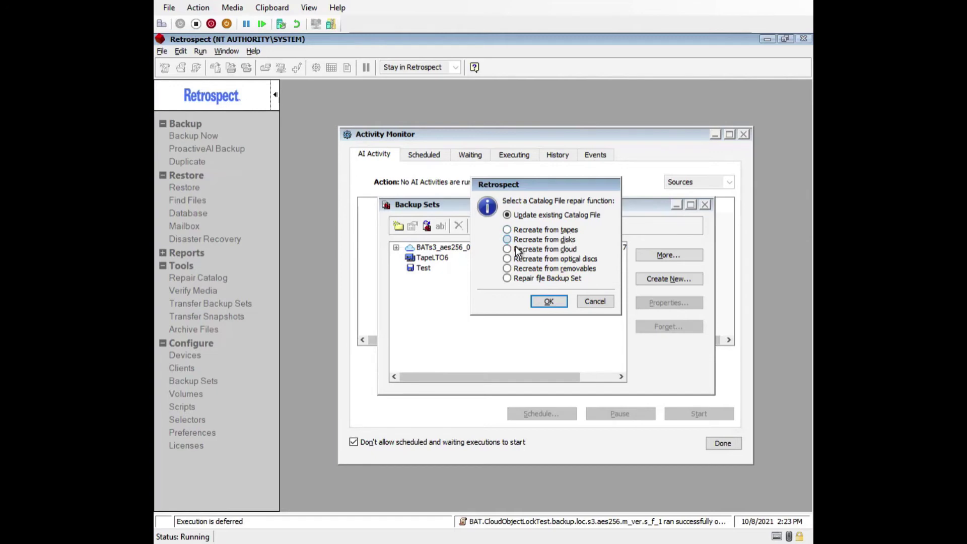
click(552, 303)
click(440, 428)
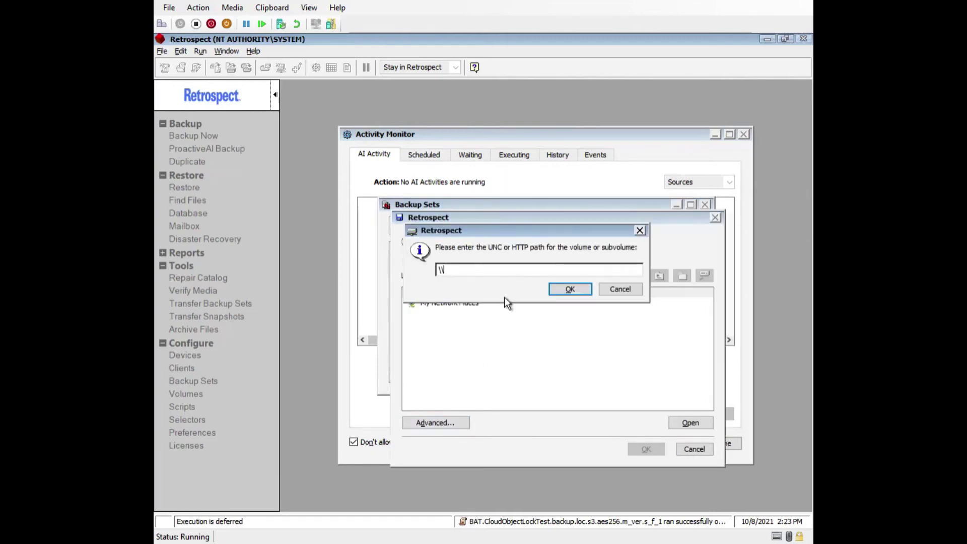
text(192.168.2.)
text(232\Test)
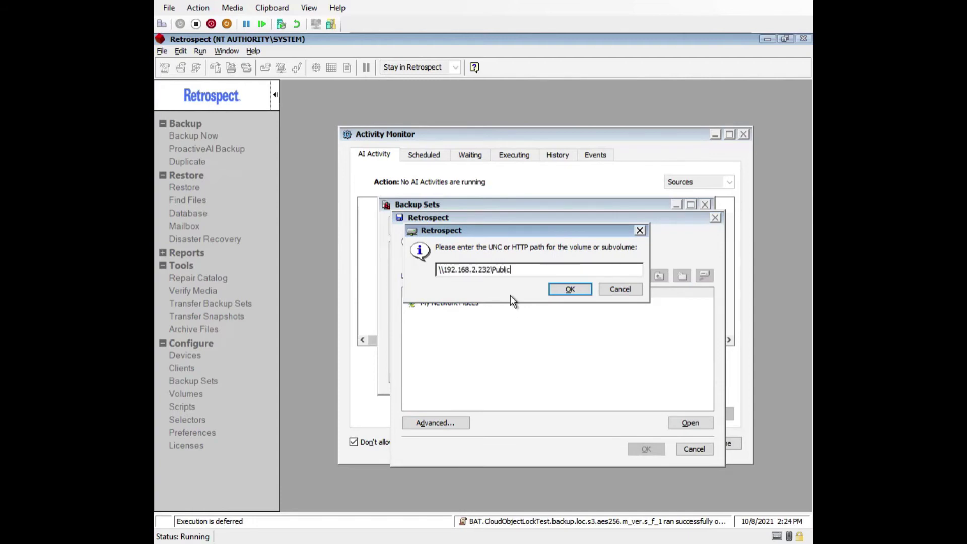
key(Return)
Select the Win_11 backup set and save its rebuilt catalog to Boot (X:)
click(443, 283)
click(615, 344)
click(568, 265)
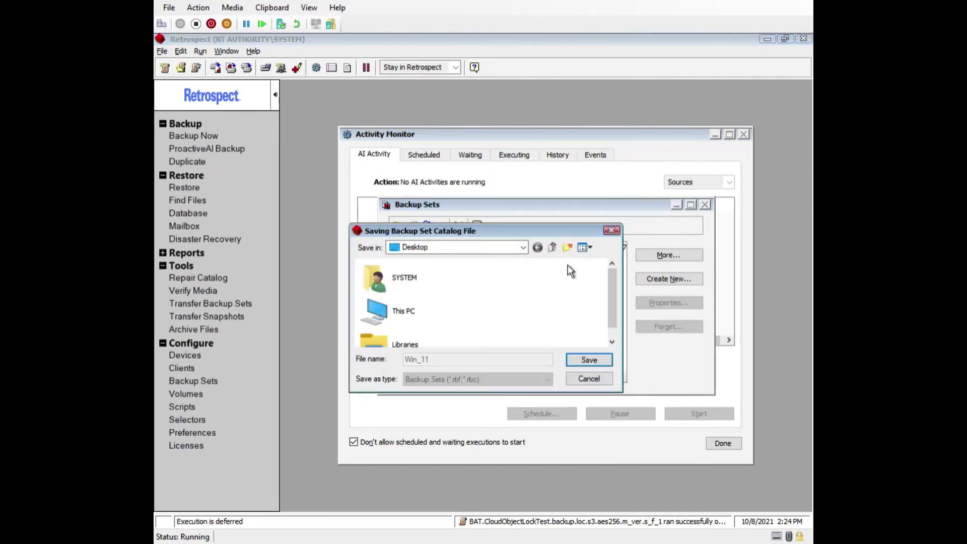
click(524, 247)
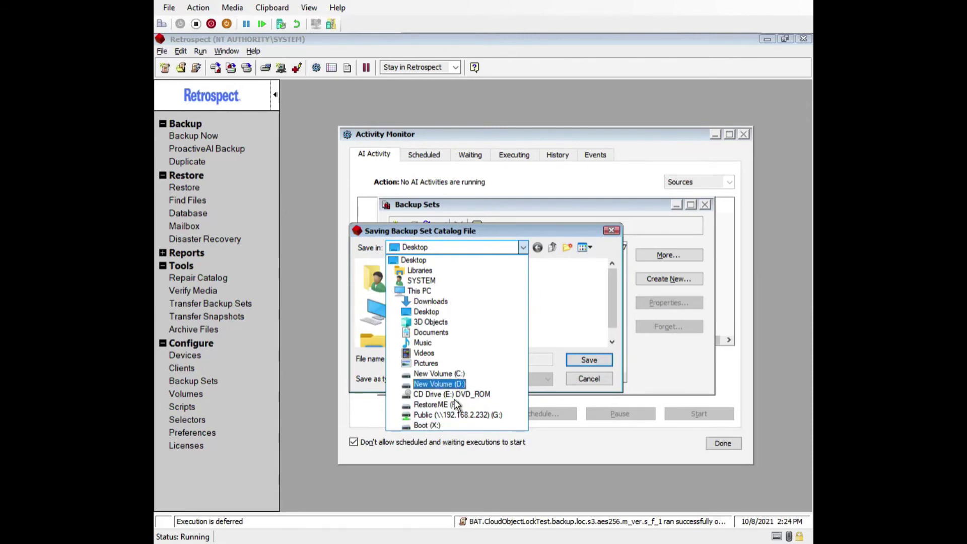
click(427, 425)
click(587, 360)
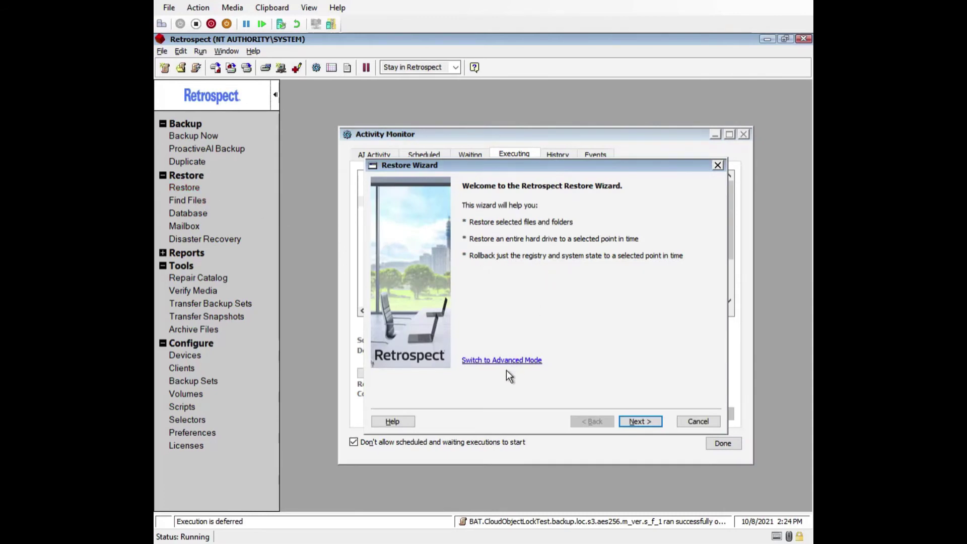
Set up an entire-volume restore using the C: snapshot from the Win_11 backup set
click(506, 367)
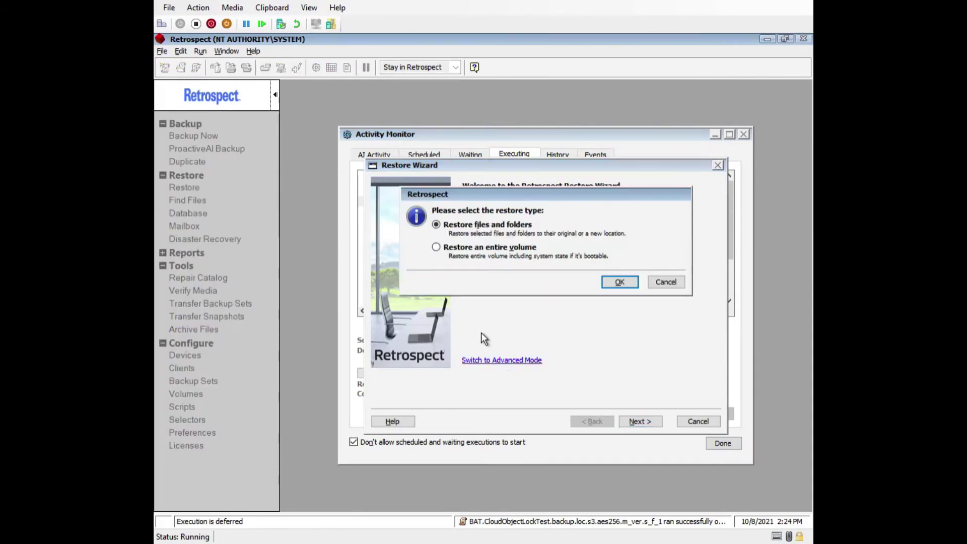
click(476, 248)
click(620, 282)
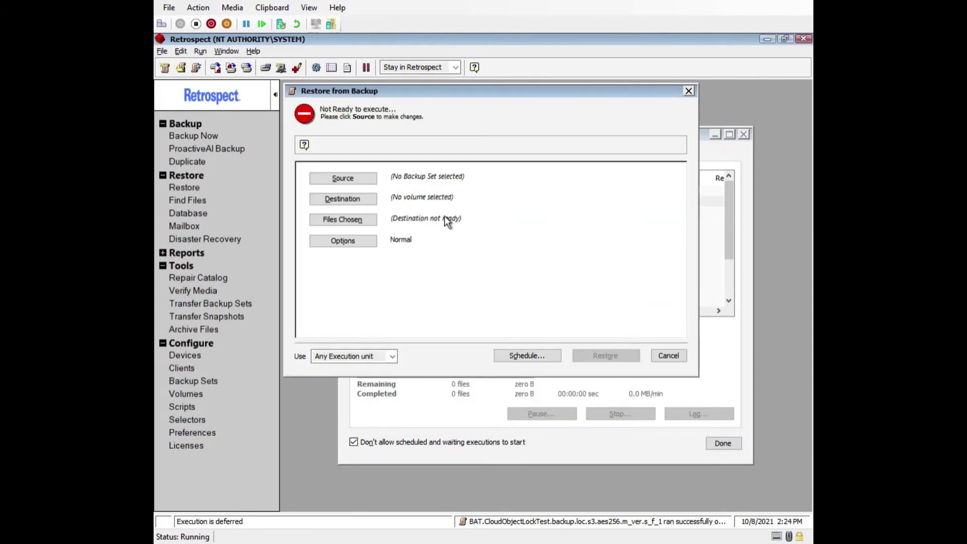
click(343, 180)
click(315, 196)
click(337, 207)
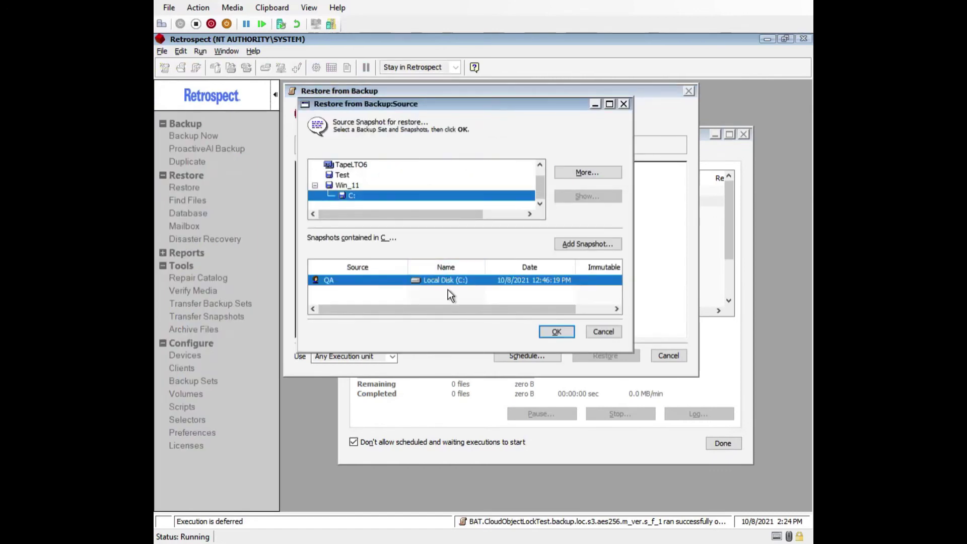
click(565, 335)
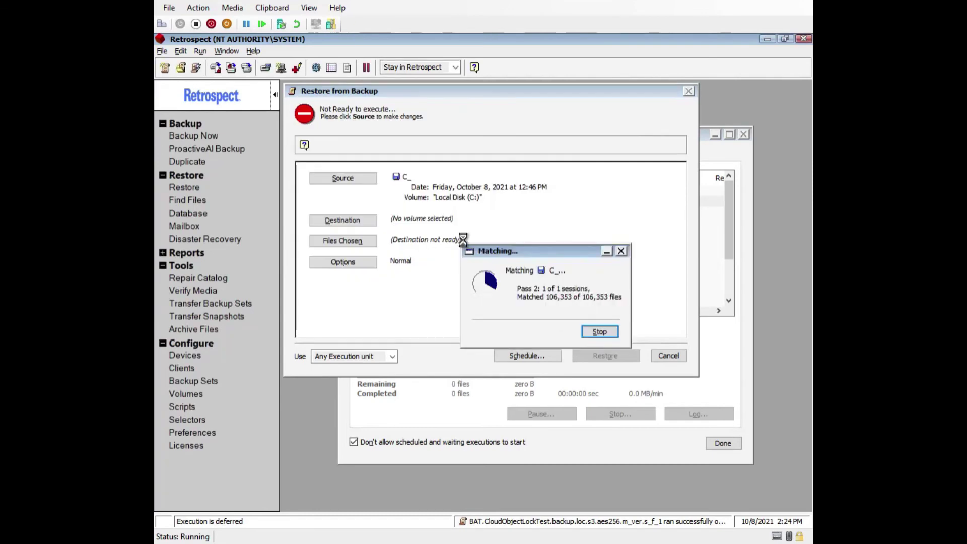
Choose RestoreME (F:) as the destination, approve replacing its contents, and start the restore
click(361, 225)
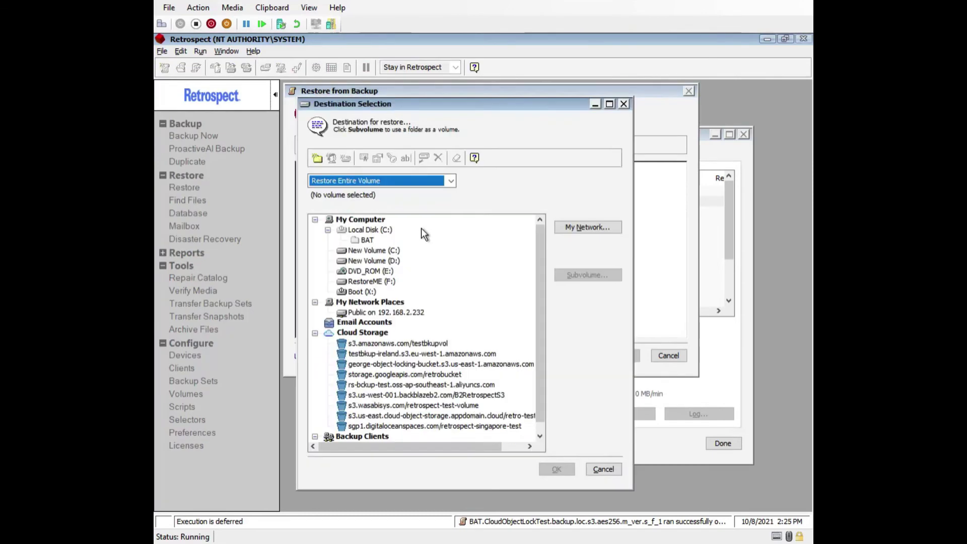
click(385, 284)
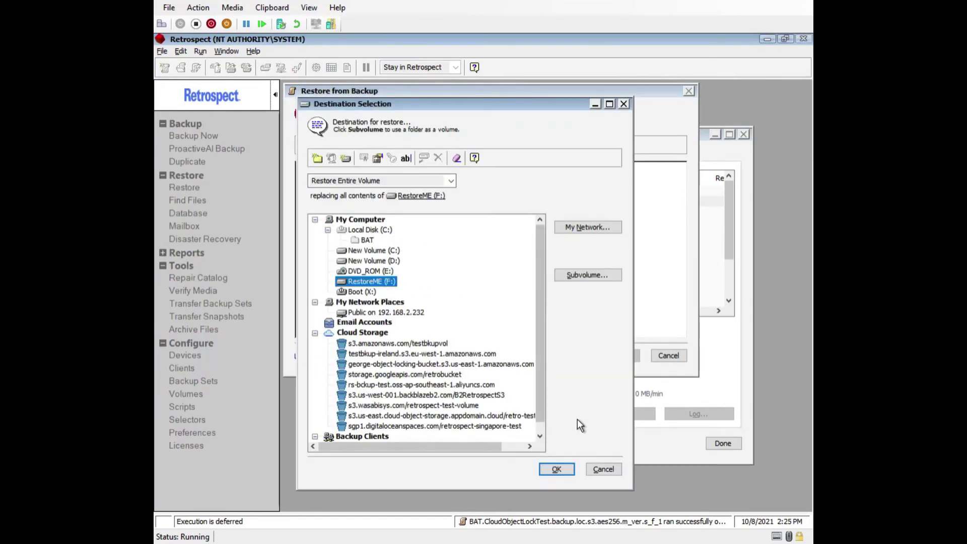
click(559, 470)
click(546, 276)
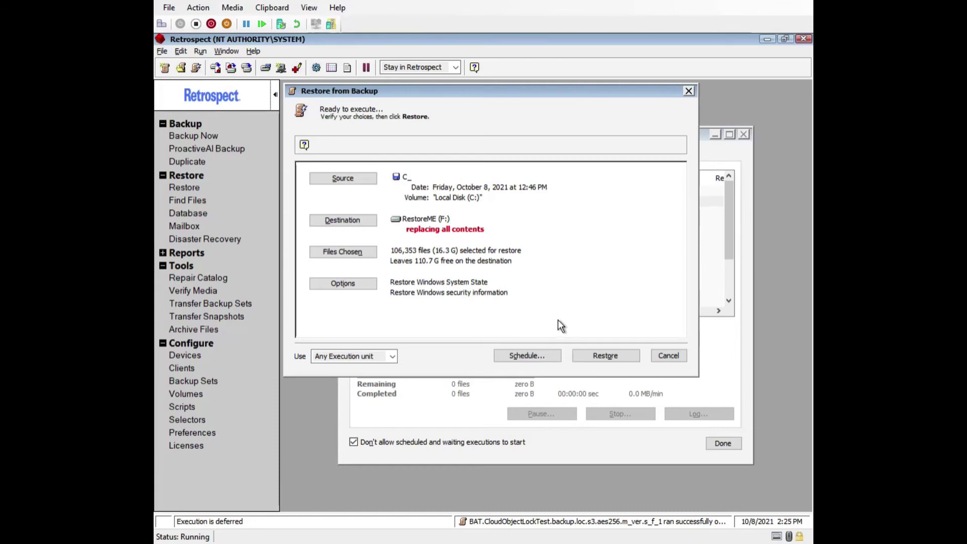
click(597, 362)
click(571, 276)
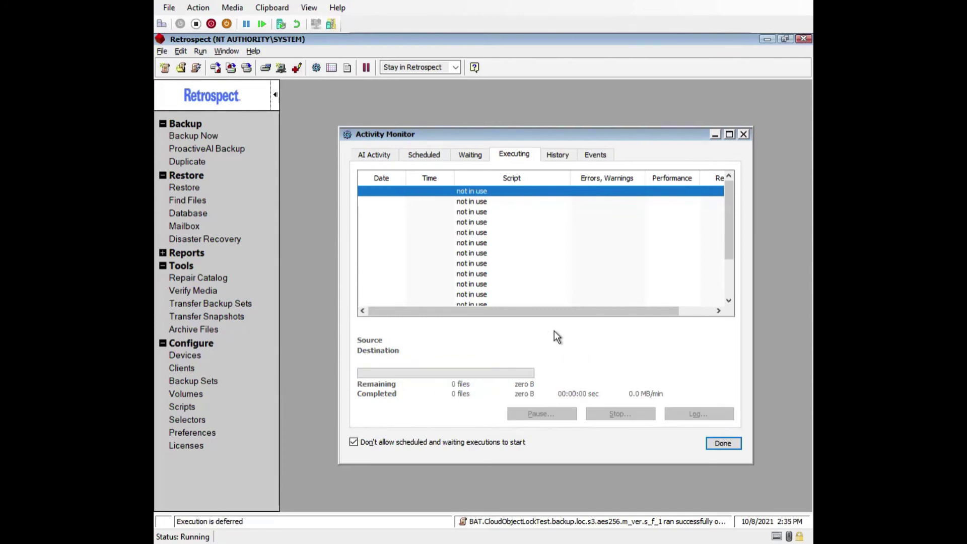
Check the Restore from Backup log in History for the reboot-needed line, then quit Retrospect
click(560, 156)
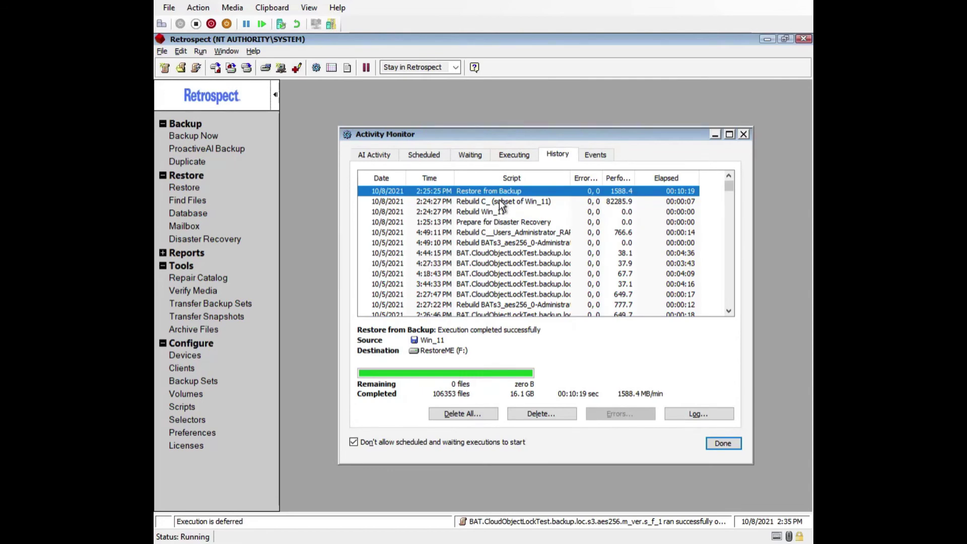
click(695, 414)
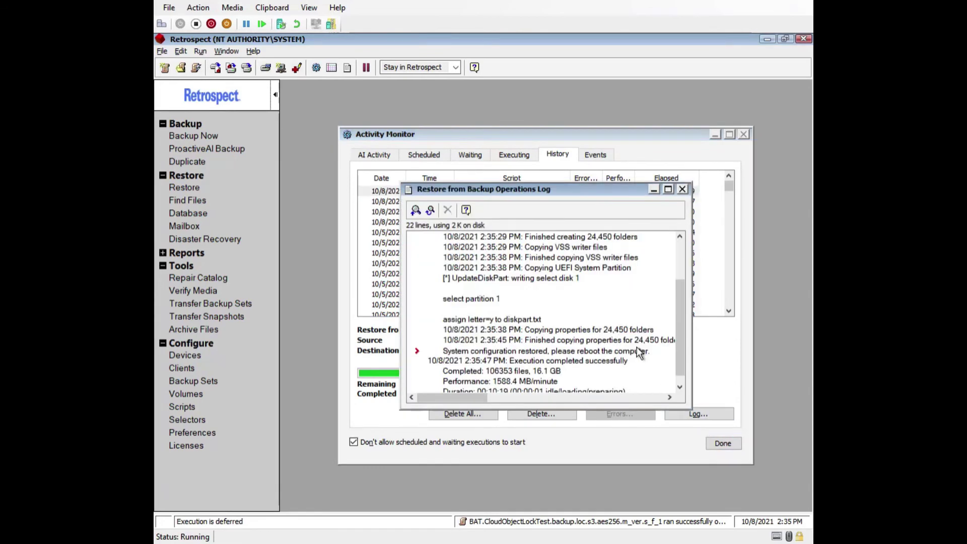
click(669, 189)
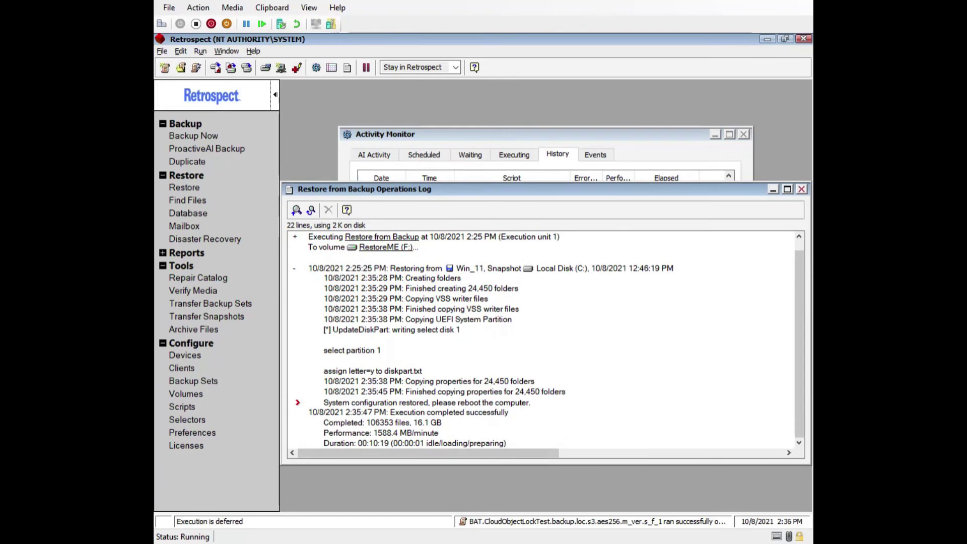
click(419, 408)
click(801, 190)
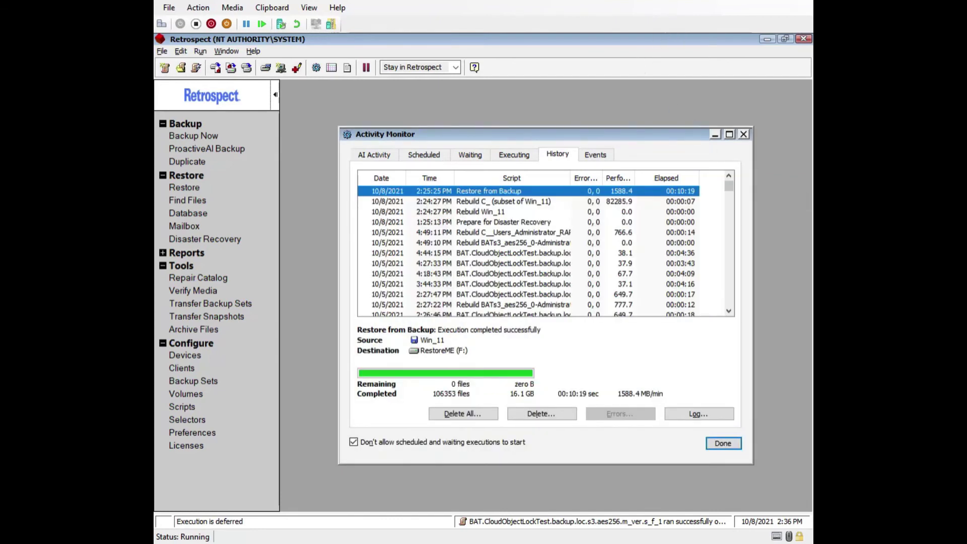
click(804, 39)
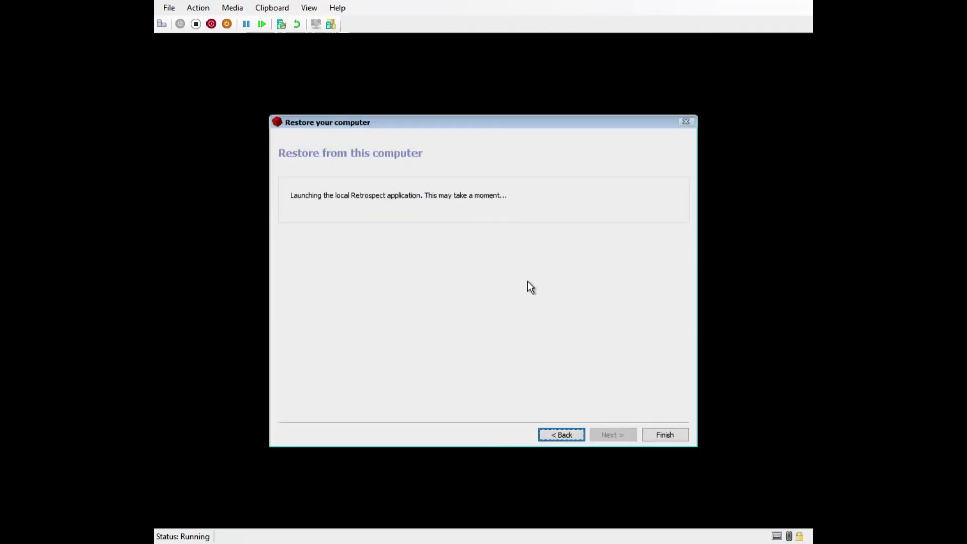
Visit the Restore as a client page (IP 192.168.2.26), then return to Ready to restore?
click(552, 442)
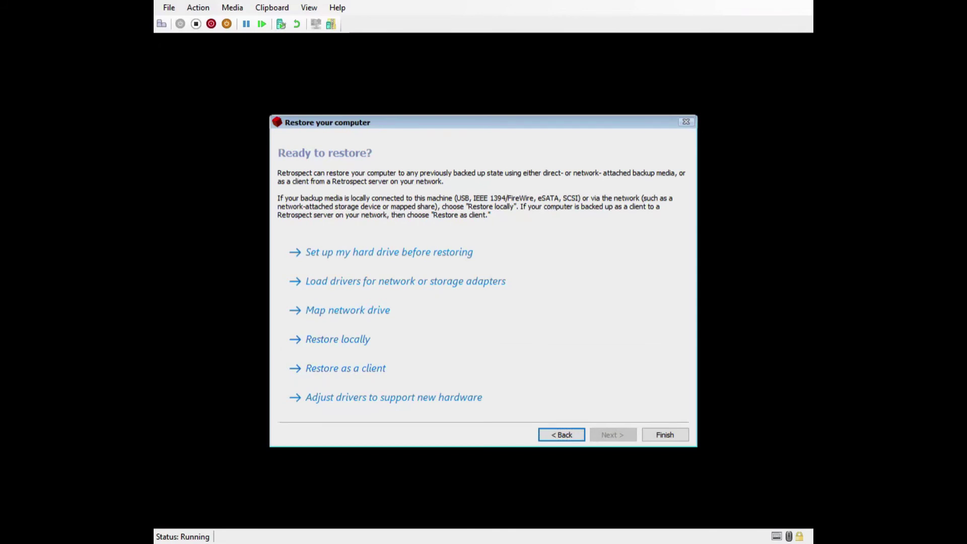
click(377, 380)
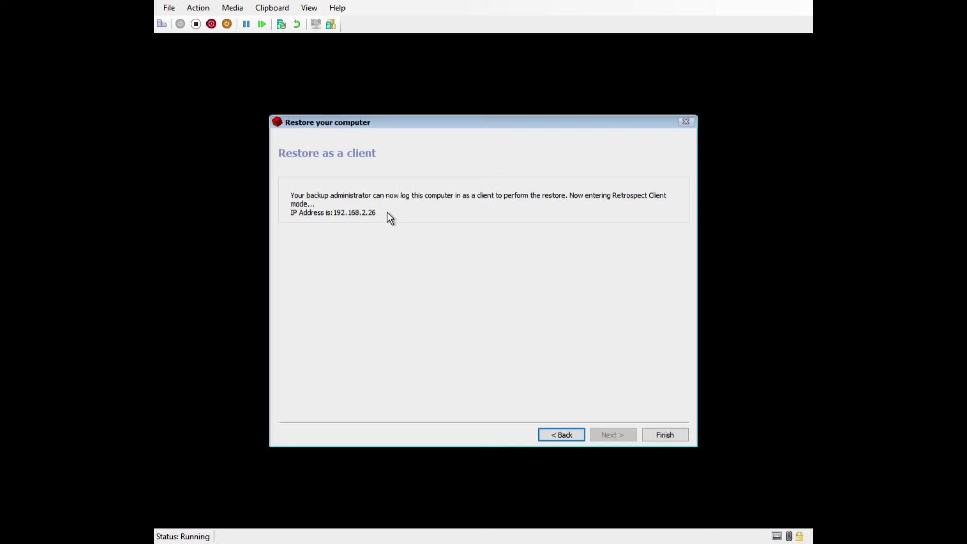
click(561, 436)
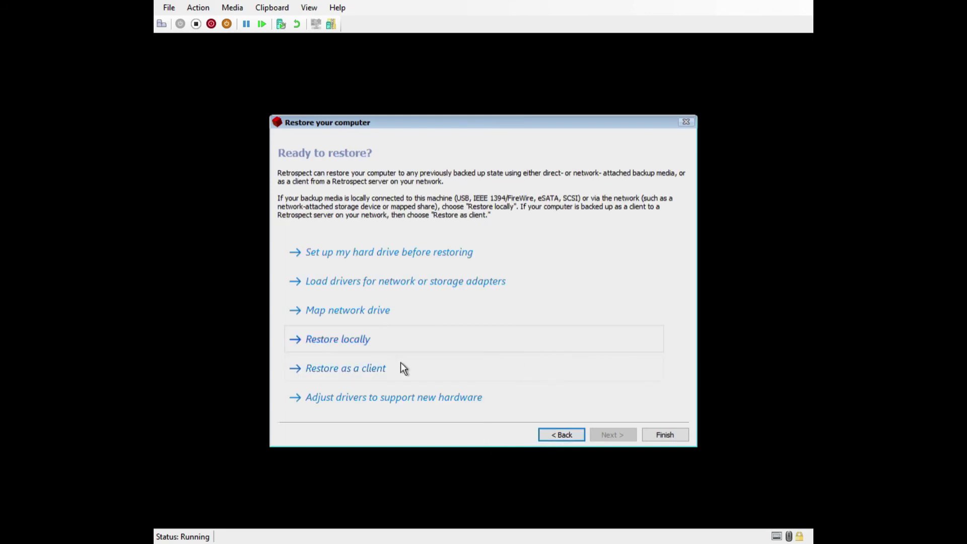
Run Adjust OS on the Windows 10 64-bit install automatically, applying the changes, and finish
click(348, 406)
drag(712, 235, 385, 117)
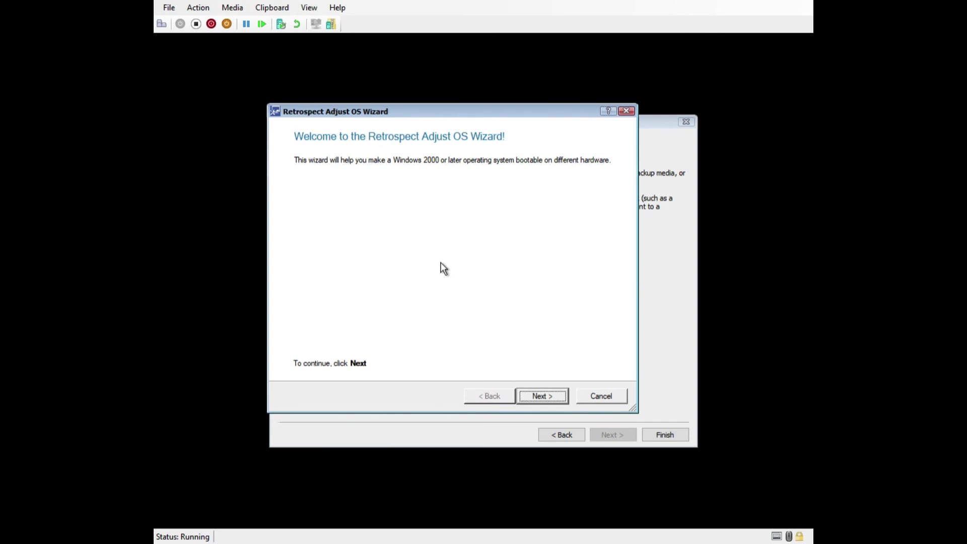
click(557, 401)
click(361, 176)
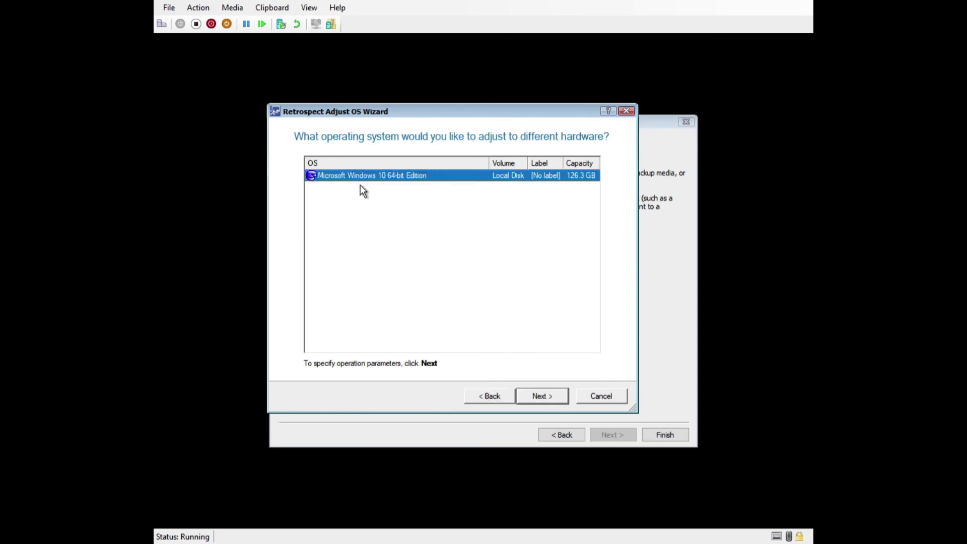
click(554, 400)
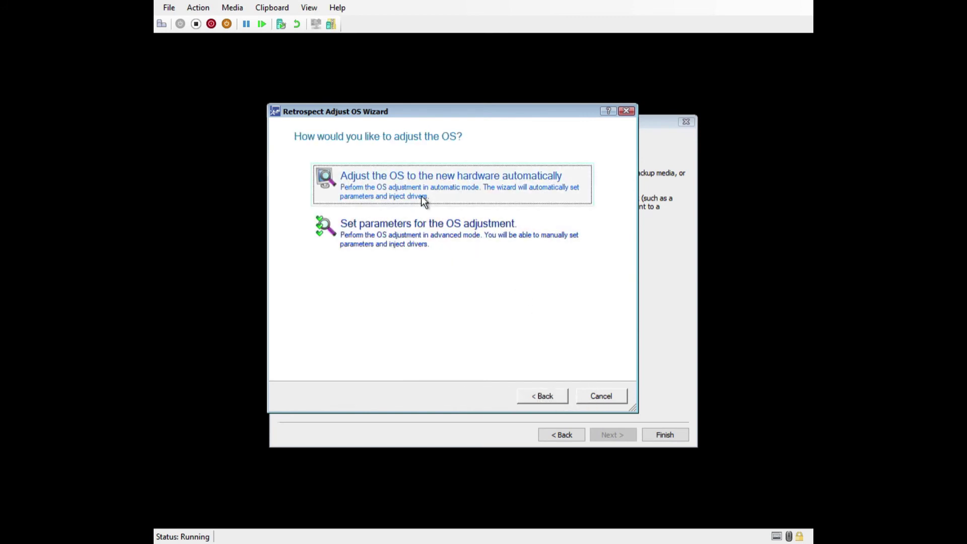
click(493, 176)
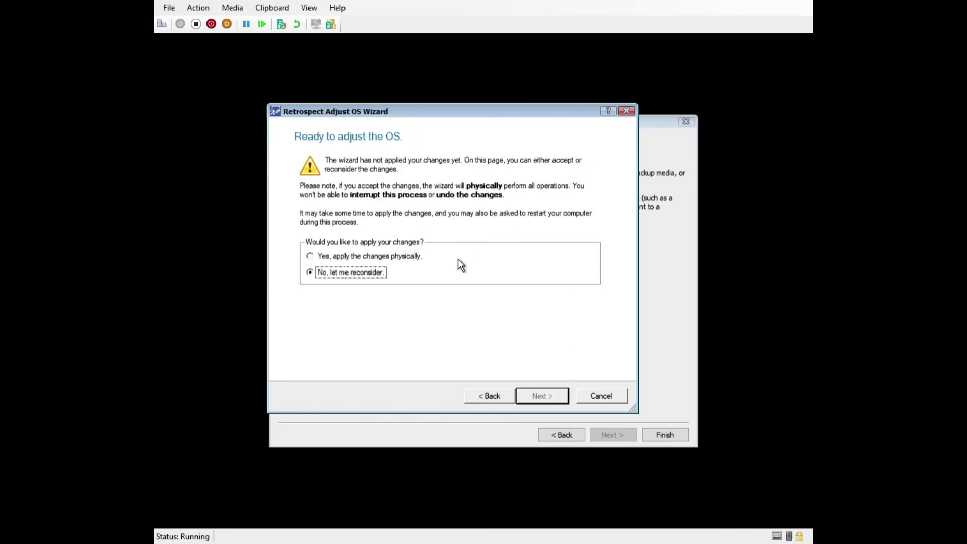
click(333, 257)
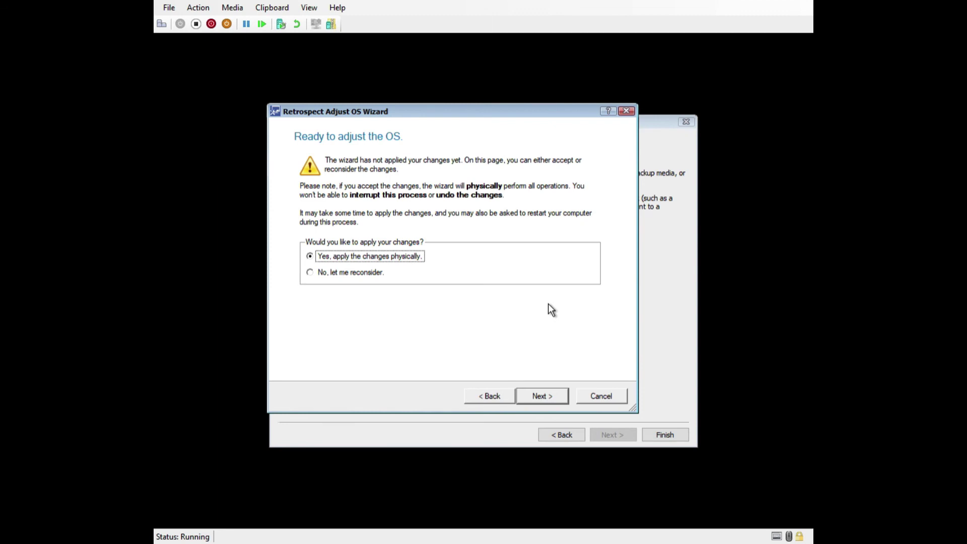
key(Return)
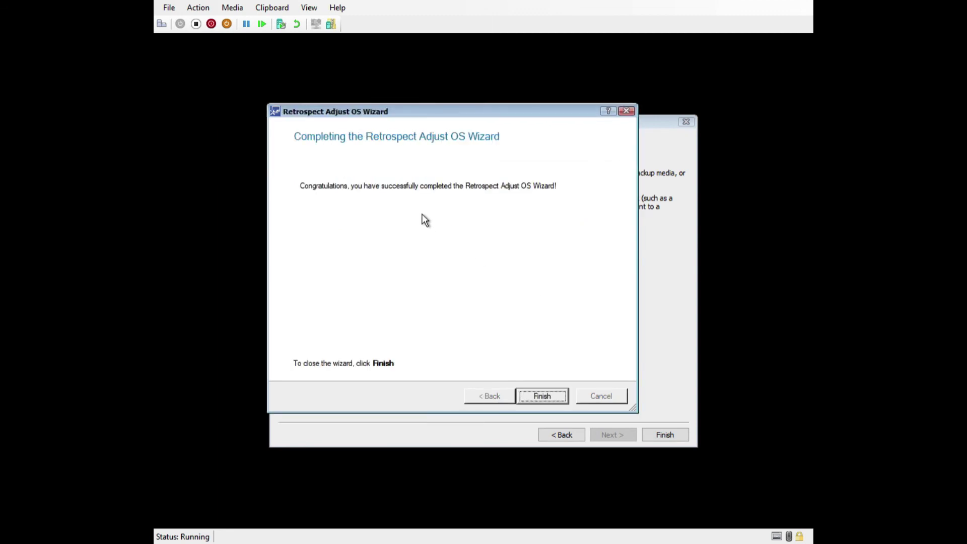
click(549, 397)
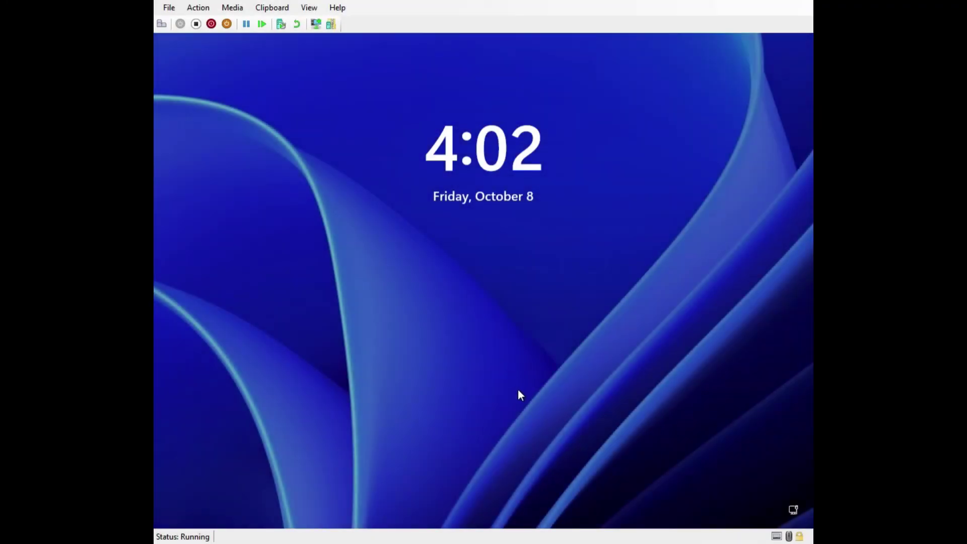
Sign in to the restored Windows machine with the account password
click(515, 463)
text(*****)
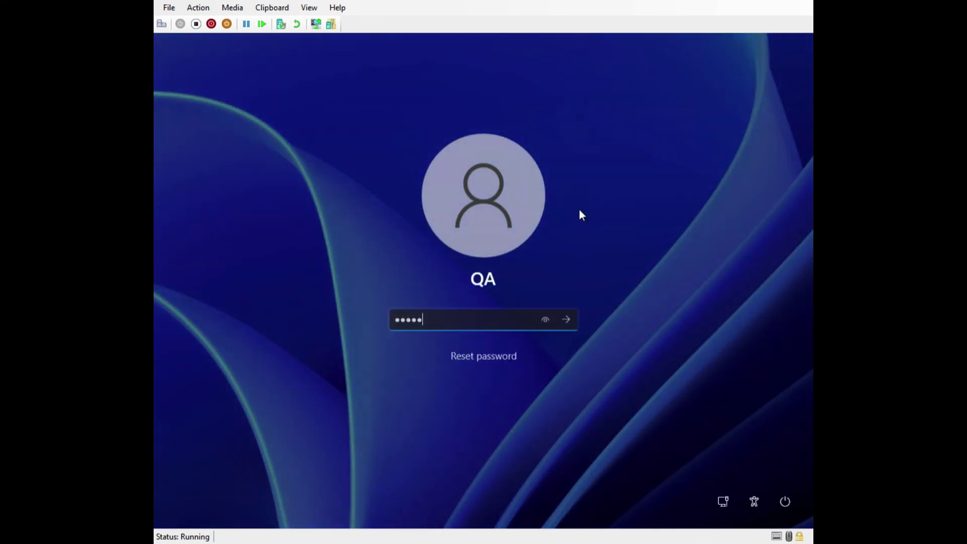
key(Return)
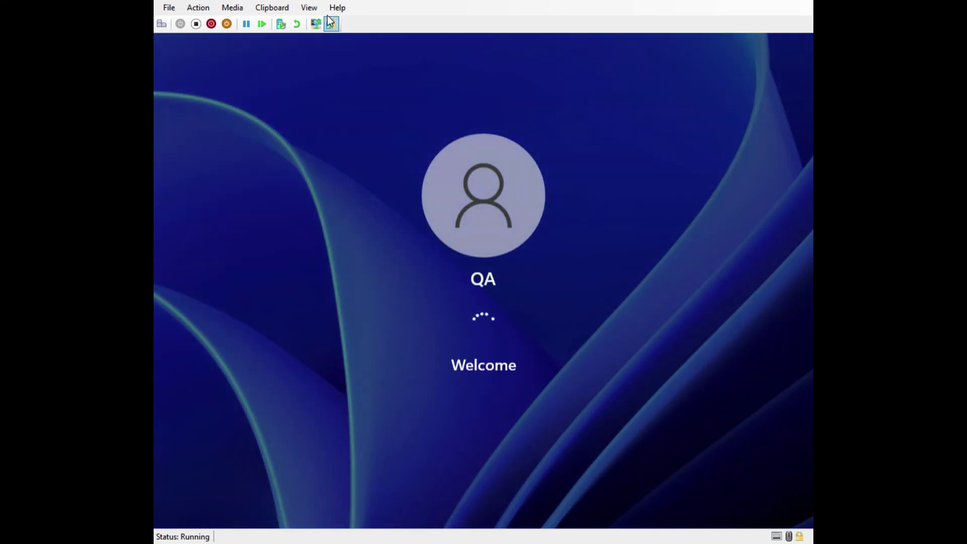